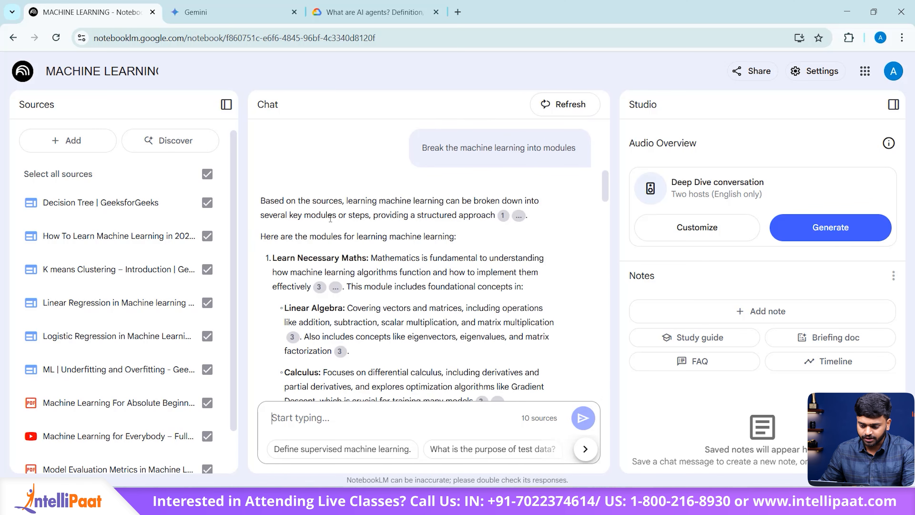
Step: Review the answer on machine learning modules, generate a mind map from the sources and open it
scroll(297, 217, "down", 5)
scroll(296, 217, "down", 10)
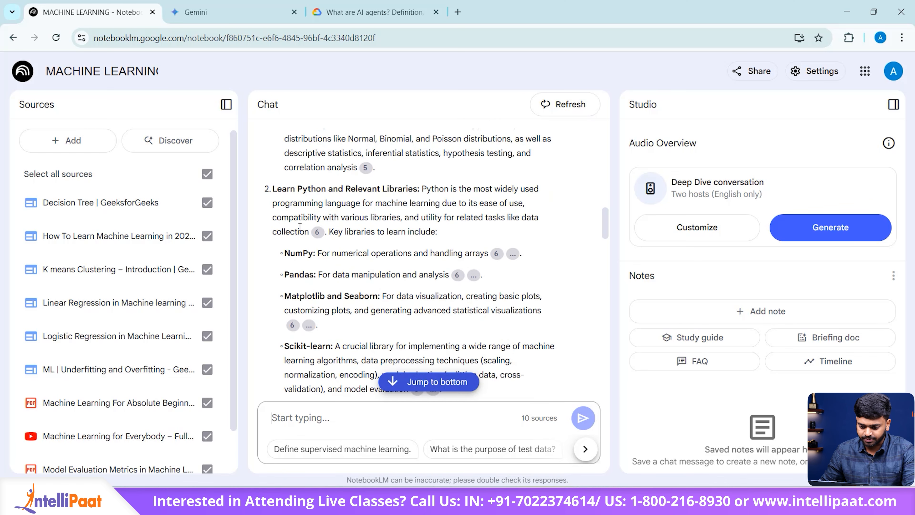
scroll(355, 252, "up", 15)
left_click(537, 189)
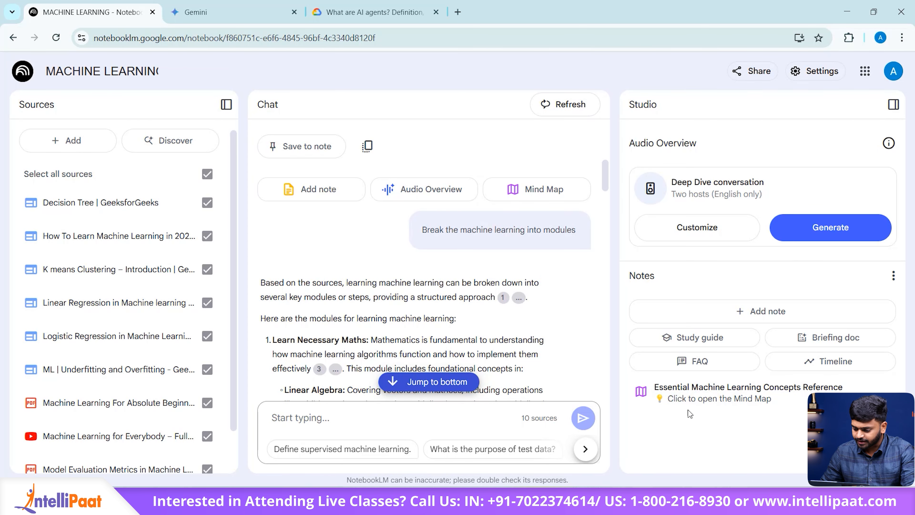
left_click(706, 398)
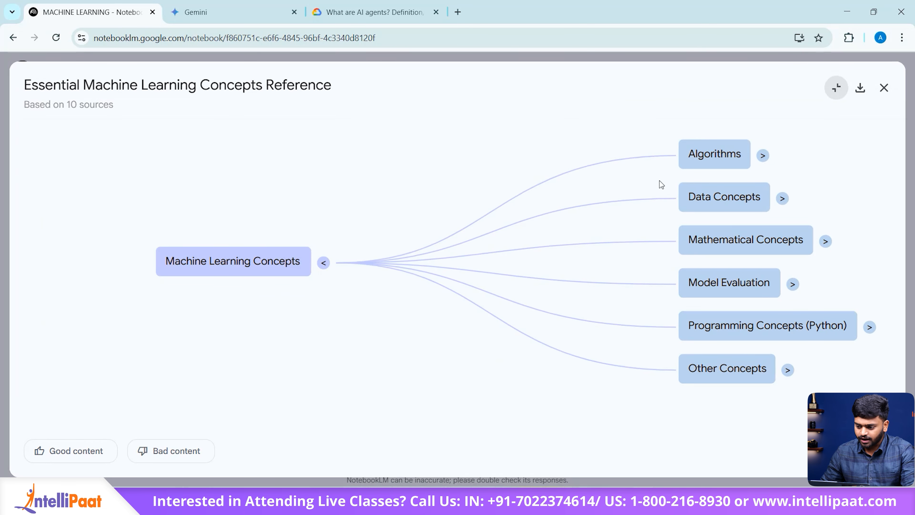
Step: Expand the Algorithms, K-Means Clustering, Data Concepts and Tabular Dataset branches, examine the whole mind map and close it
left_click(763, 155)
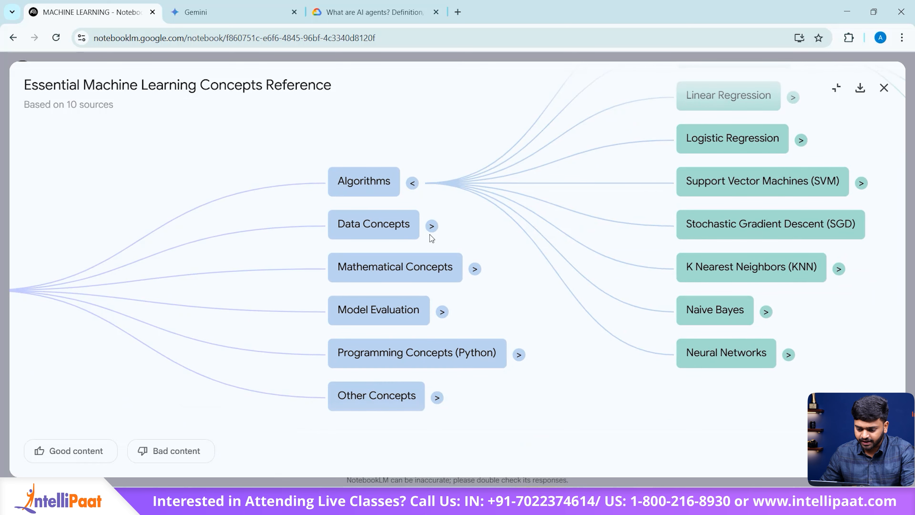
left_click(432, 225)
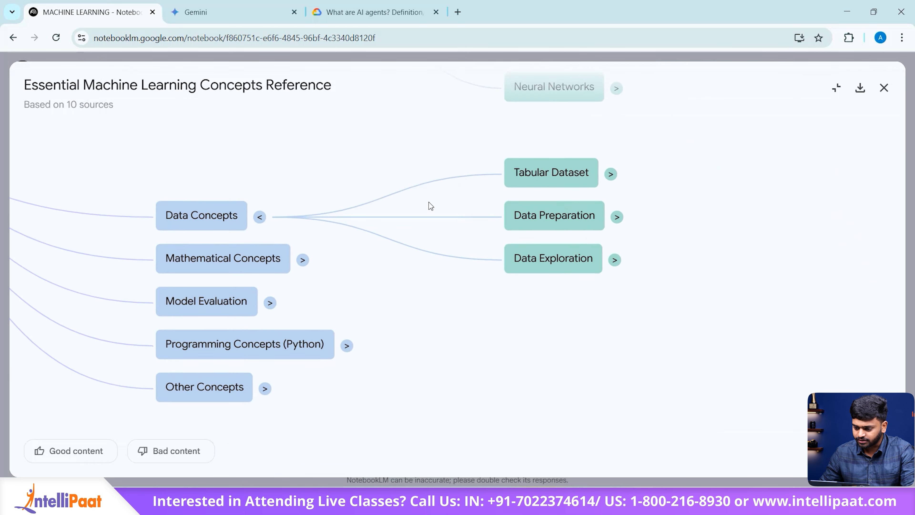
left_click(603, 170)
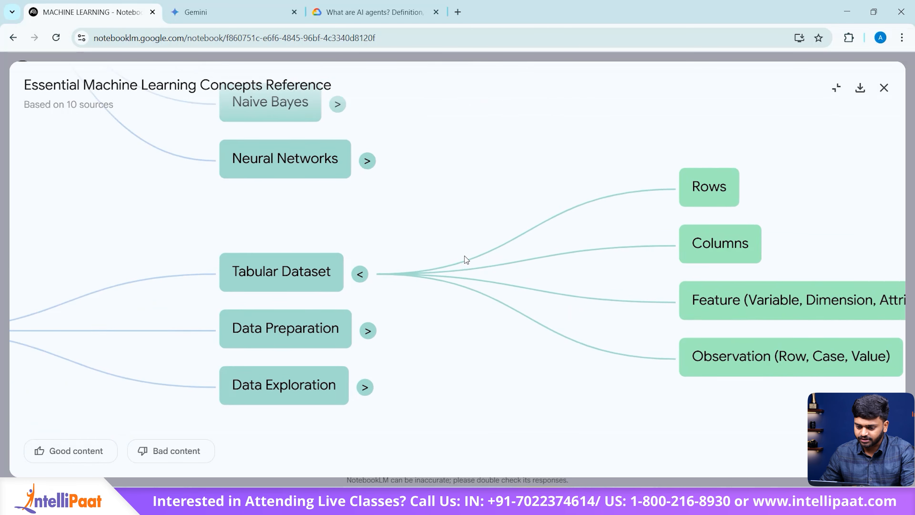
scroll(409, 207, "down", 5)
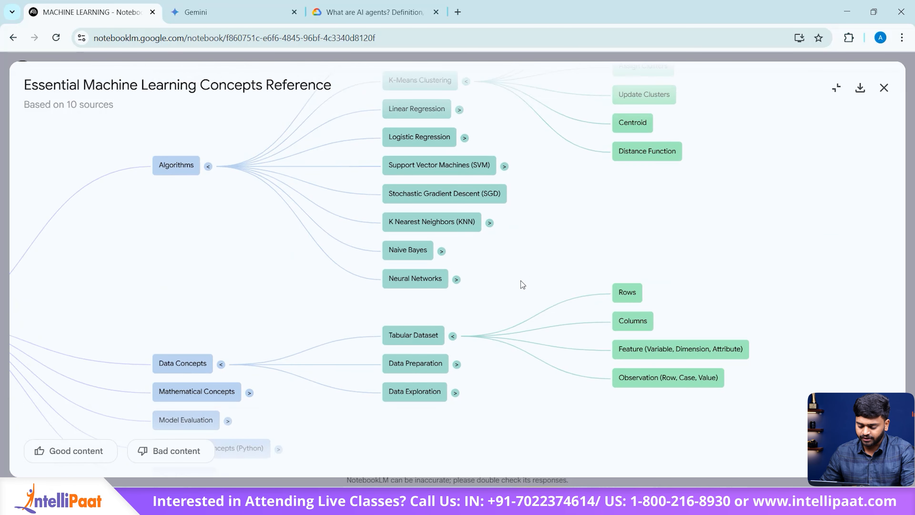
scroll(525, 279, "down", 2)
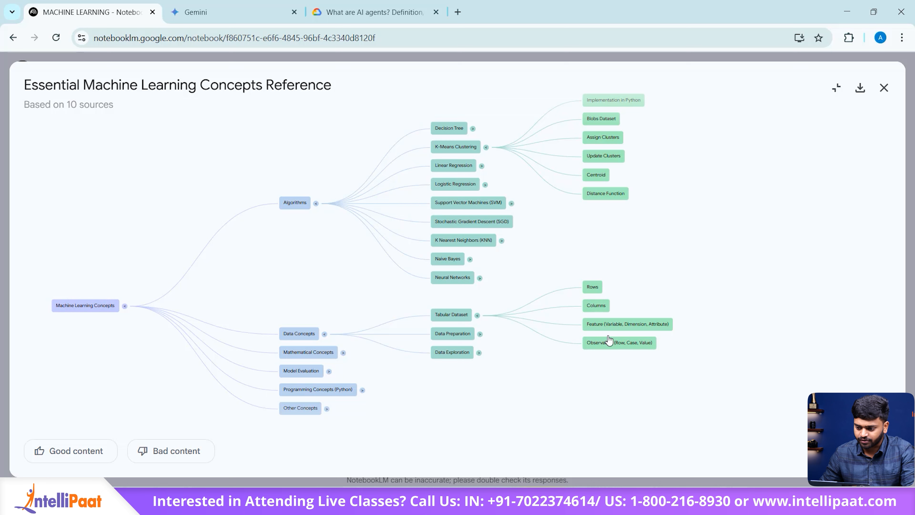
mouse_move(703, 187)
left_mouse_down()
mouse_move(704, 238)
mouse_move(715, 185)
left_mouse_up()
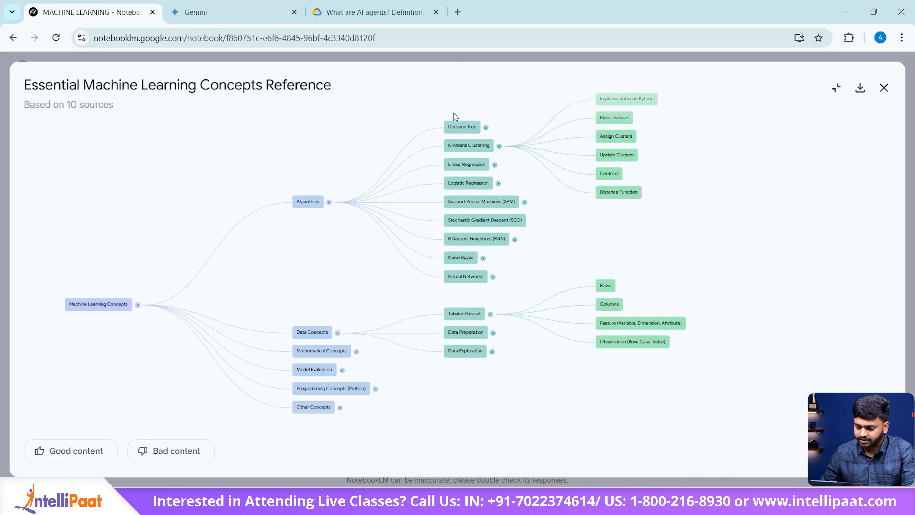
left_click_drag(554, 222, 533, 208)
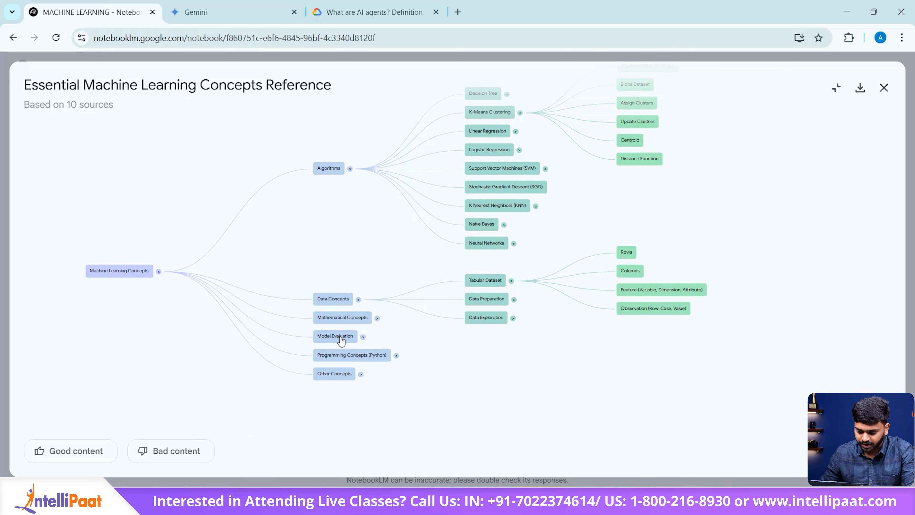
left_click_drag(477, 370, 483, 394)
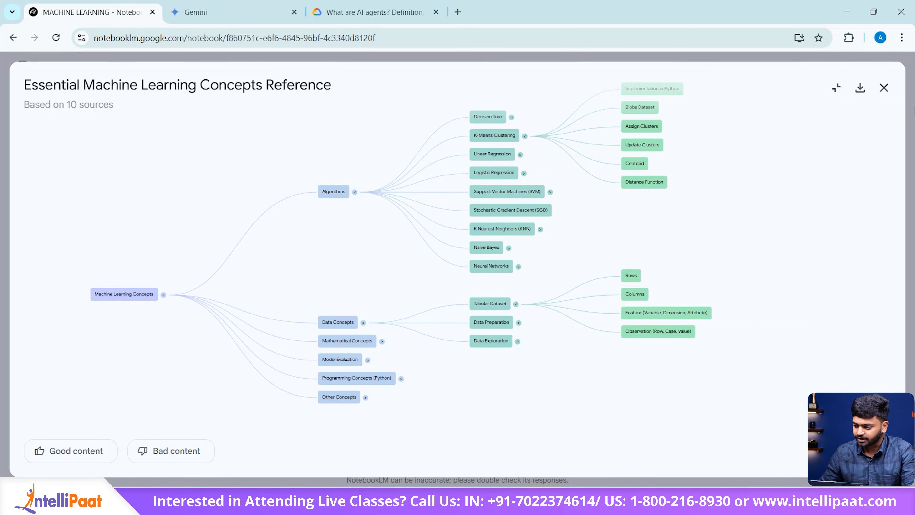
left_click(885, 89)
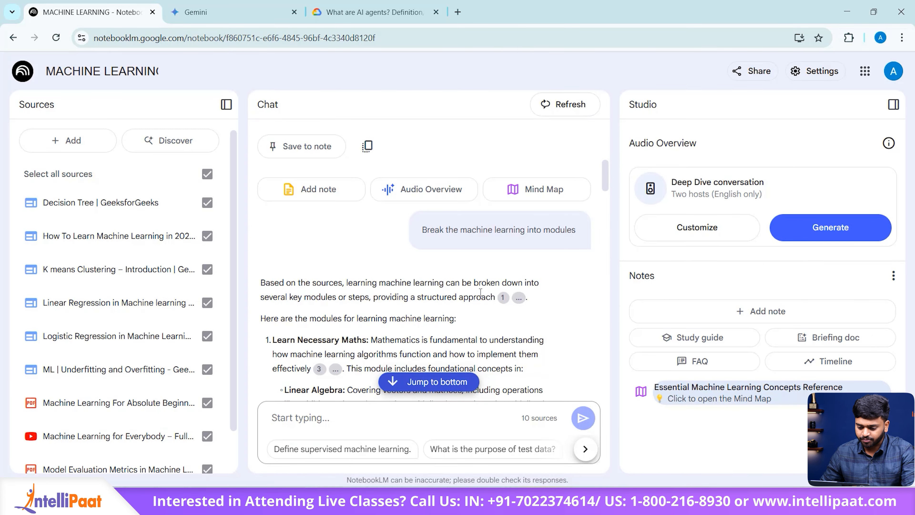
Step: Copy the full machine learning modules answer and paste it into a prompt in Gemini, followed by blank lines
scroll(480, 314, "down", 15)
left_click(231, 12)
left_click(360, 410)
key("ctrl+v")
key("shift+Return")
key("shift+Return")
Step: Add the instruction "to convert it into interactive working quiz" below the pasted text and submit the prompt
type("to ")
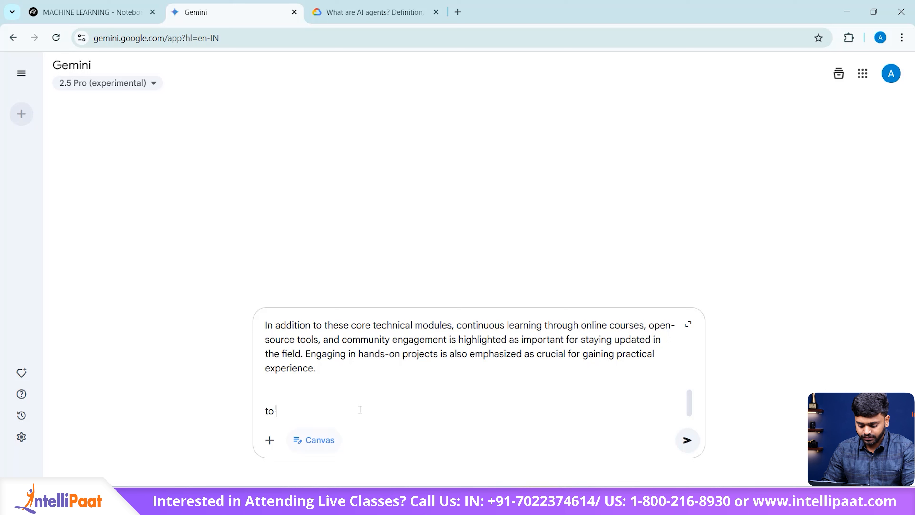
type("convert ")
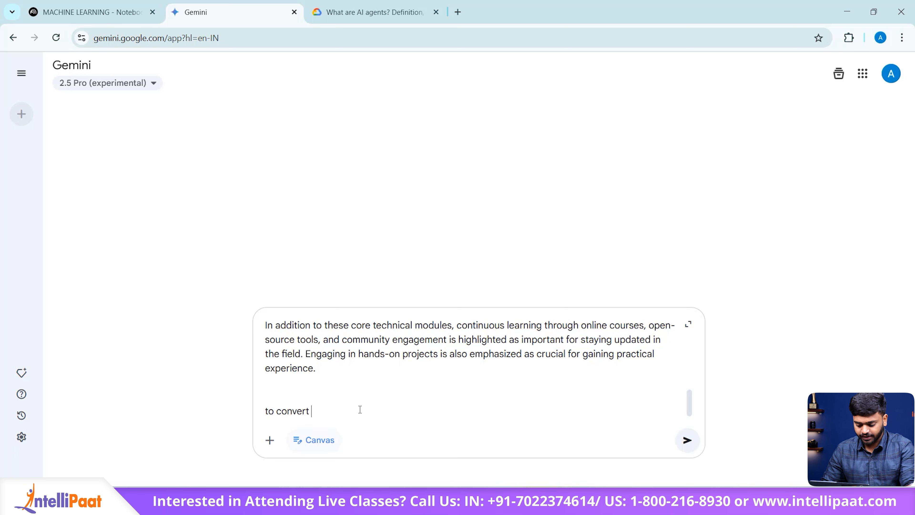
type("it into in")
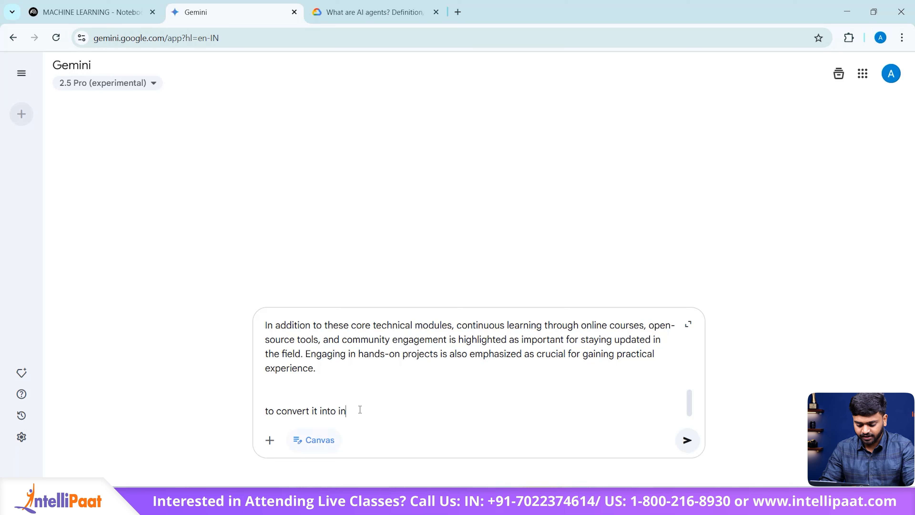
type("teract")
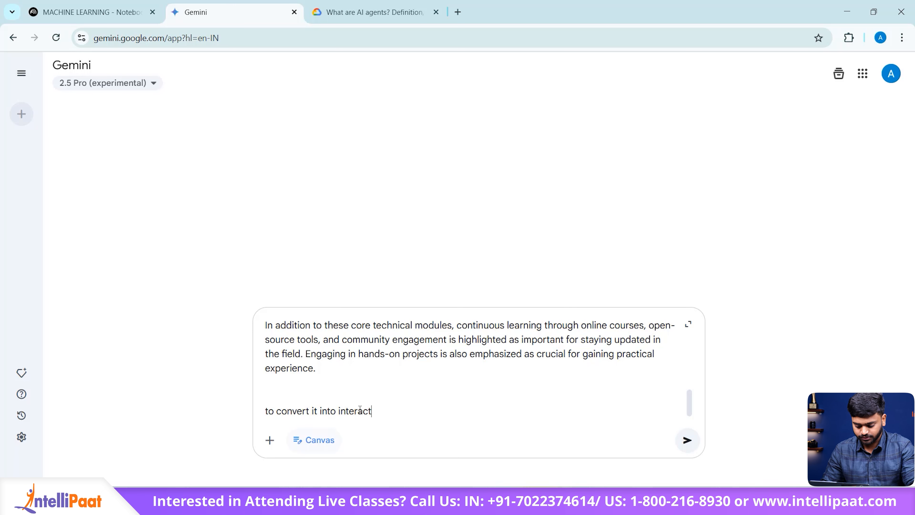
type("ive working ")
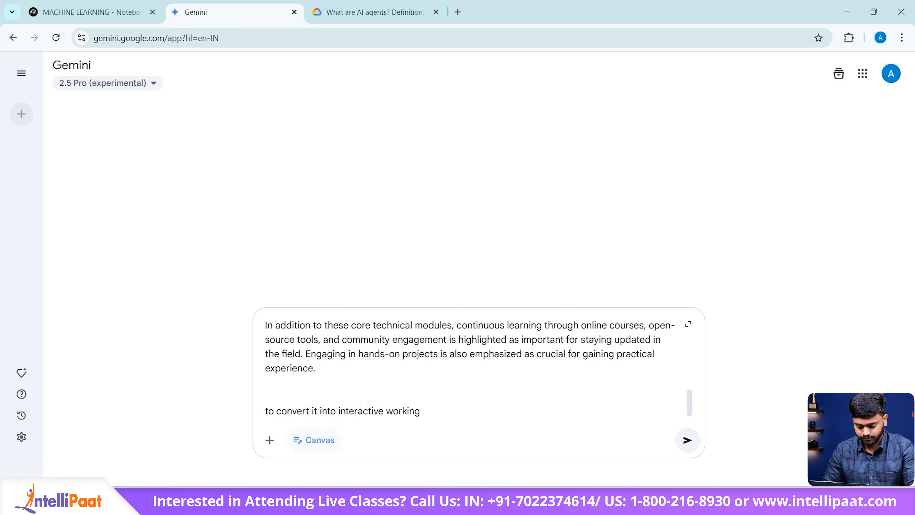
type("quiz")
key("Return")
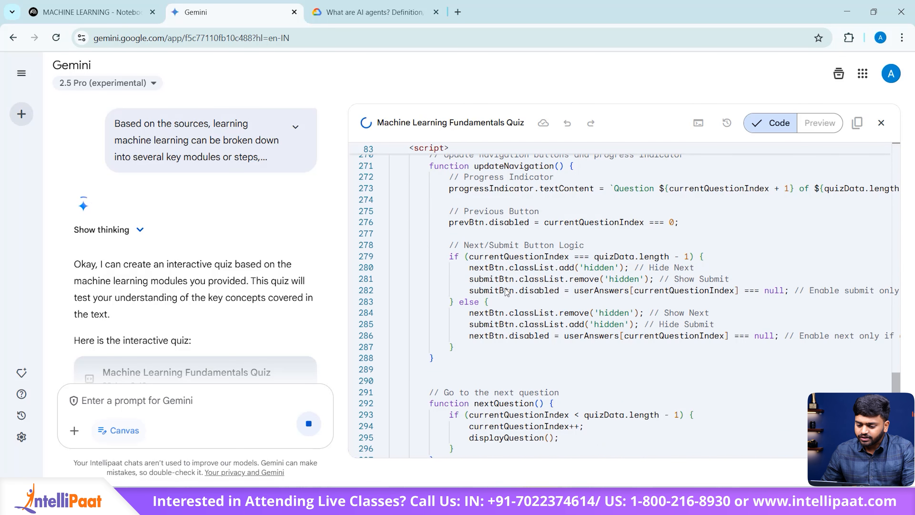
Step: Answer the first three quiz questions with Probability & Statistics, Calculus (Derivatives) and Matplotlib, staying on question 3
left_click_drag(440, 208, 525, 240)
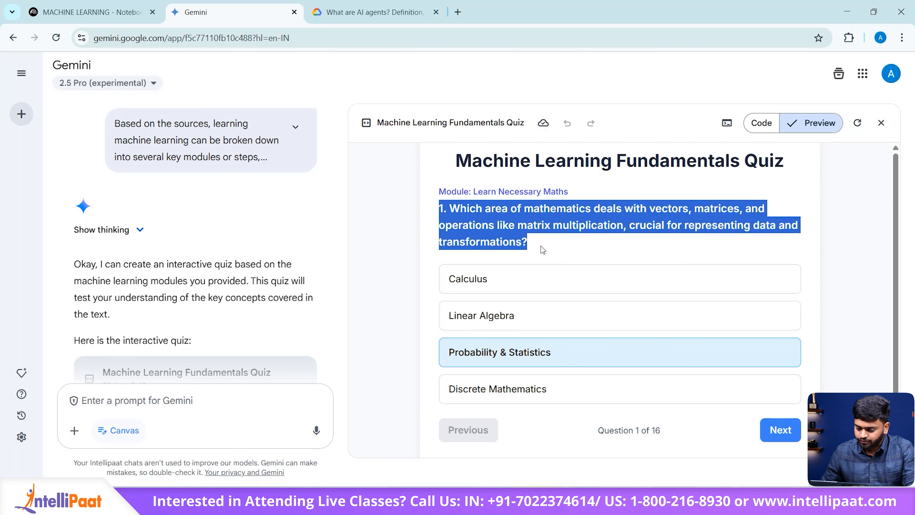
left_click(423, 220)
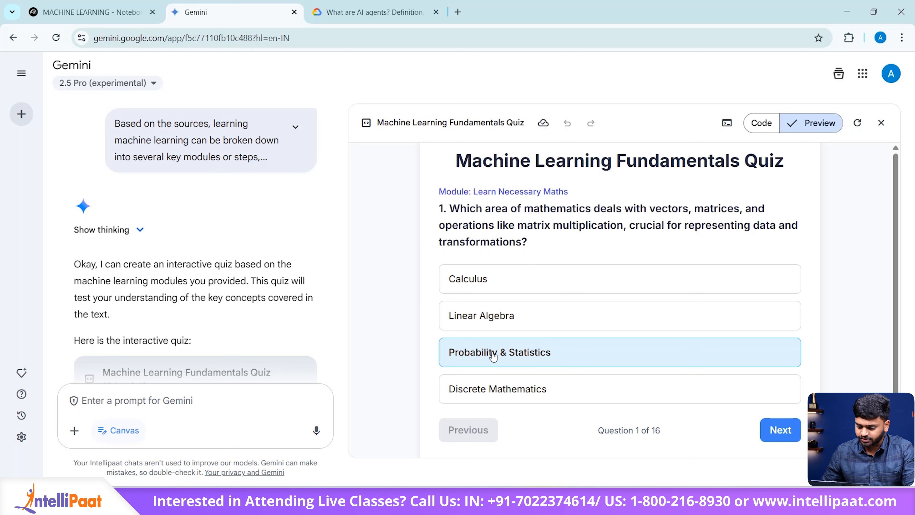
left_click(798, 439)
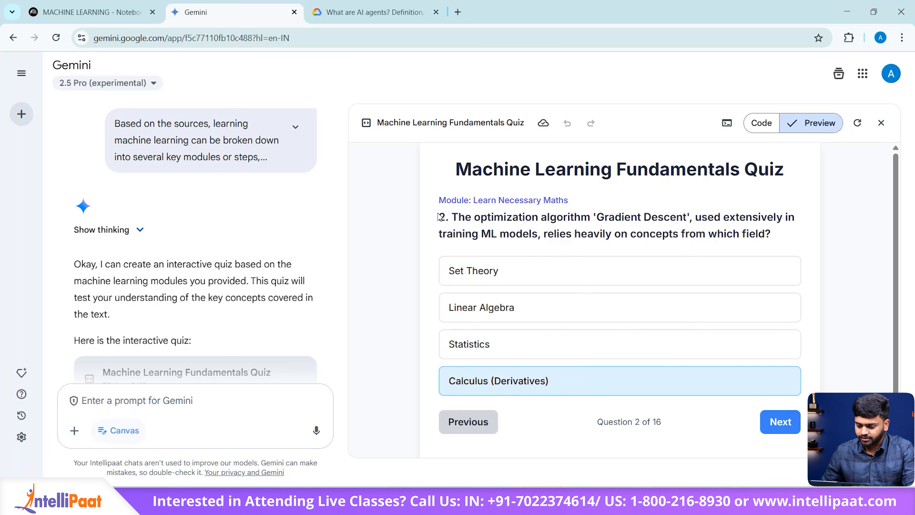
left_click_drag(439, 216, 708, 266)
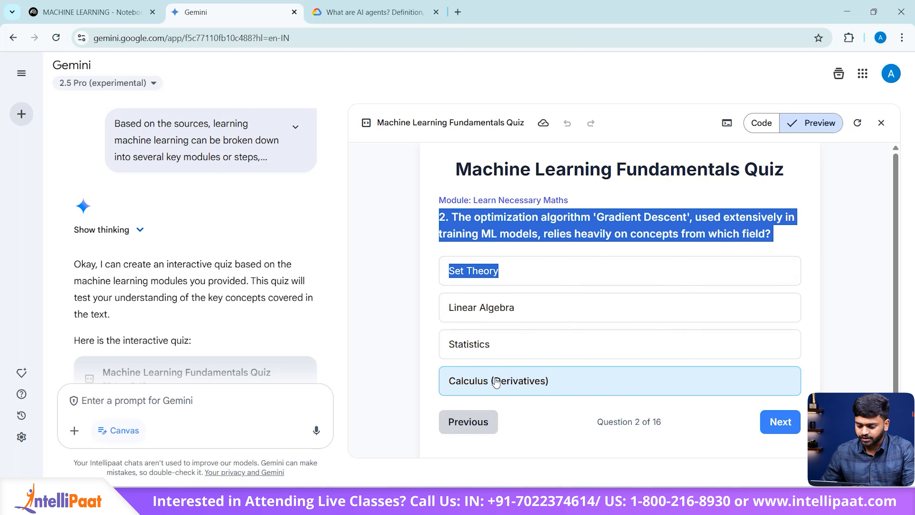
left_click_drag(464, 381, 469, 381)
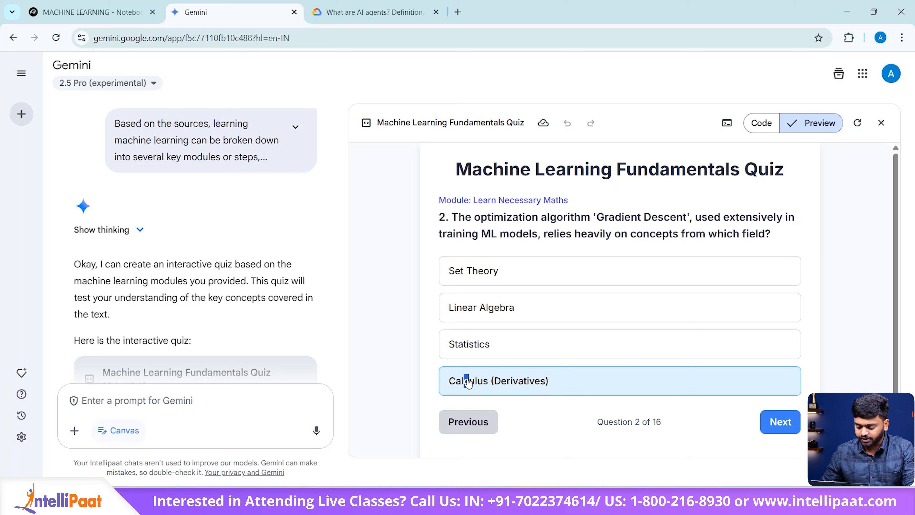
left_click(787, 429)
left_click_drag(584, 421, 673, 426)
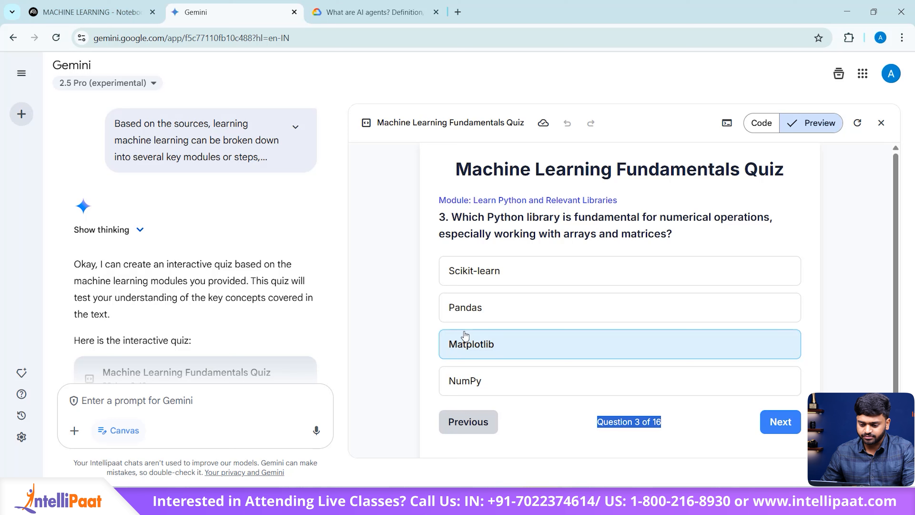
left_click(403, 275)
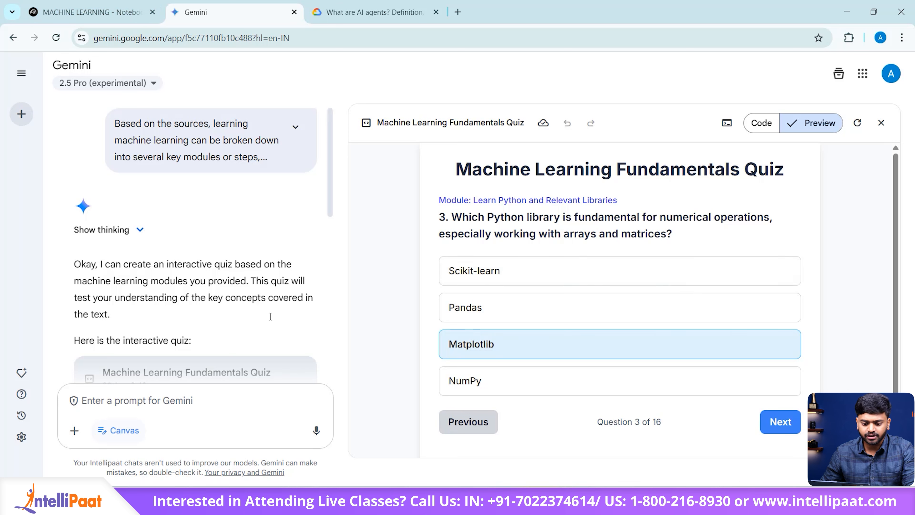
Step: Switch back to the NotebookLM notebook, generate a timeline note, view its contents and close it
left_click(92, 12)
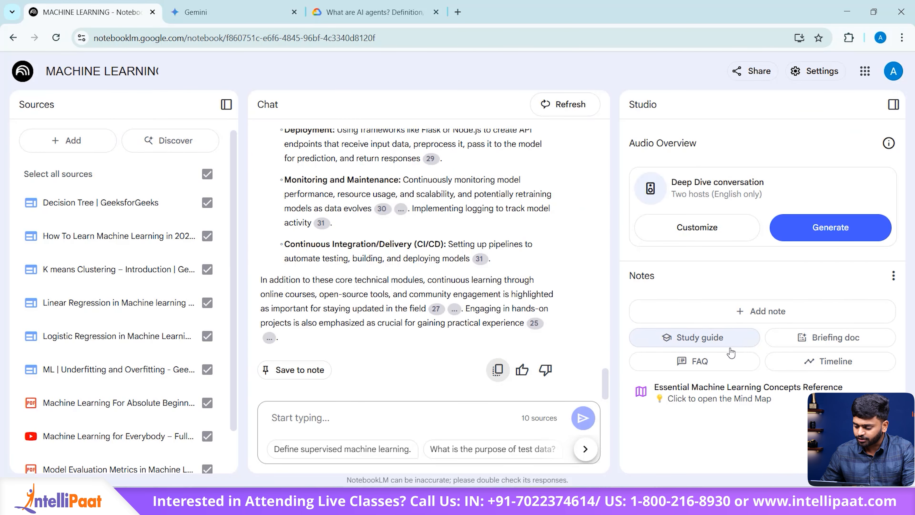
double_click(632, 300)
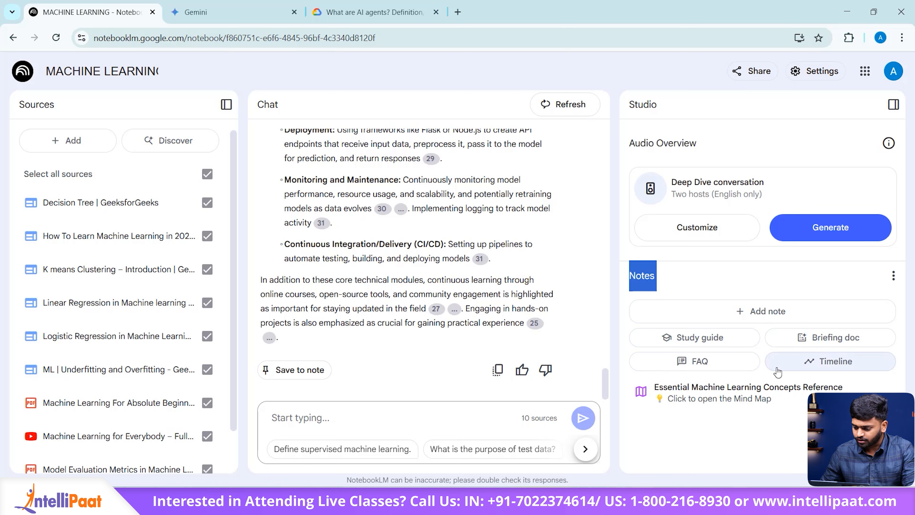
left_click(830, 374)
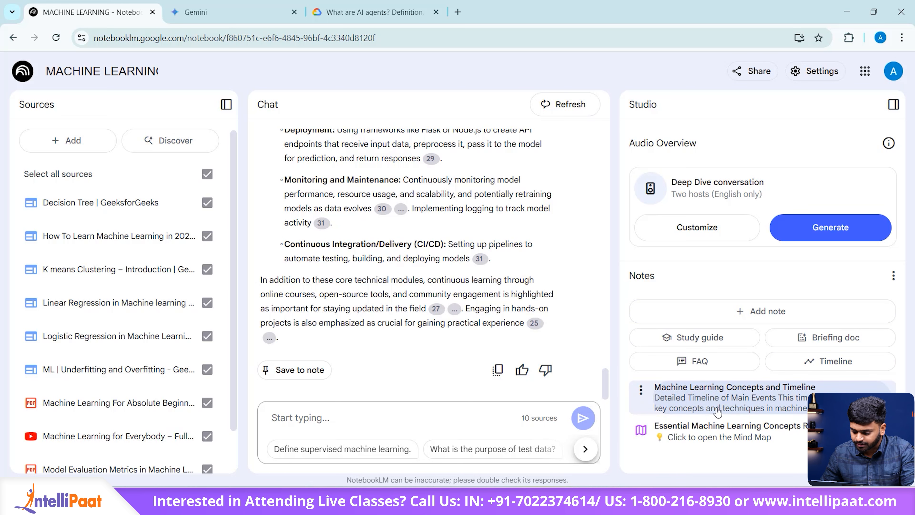
left_click(685, 415)
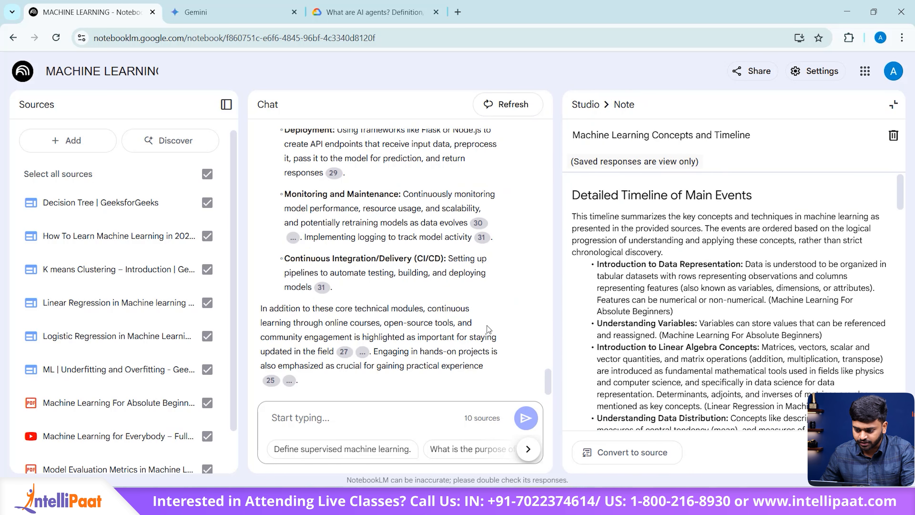
left_click(585, 104)
Step: Generate a study guide note from the sources, read through its explanations and close it
left_click(678, 337)
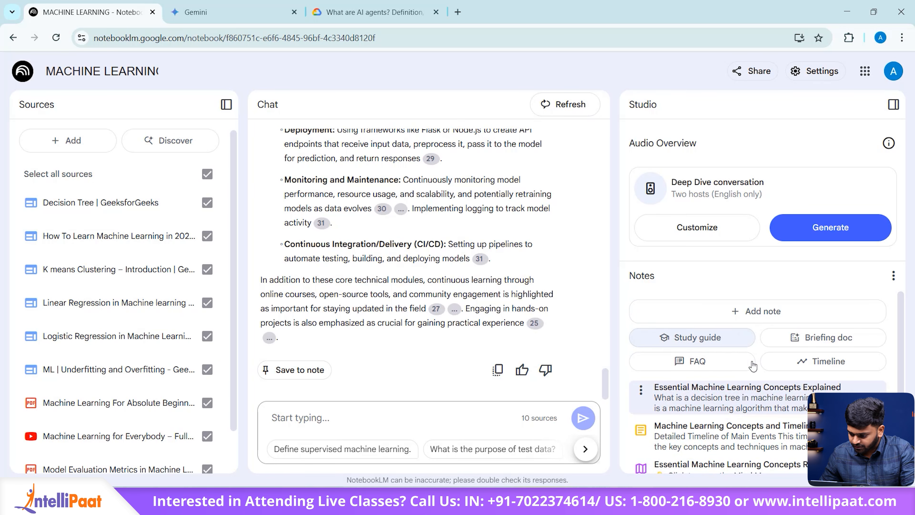
left_click(677, 393)
scroll(637, 361, "down", 10)
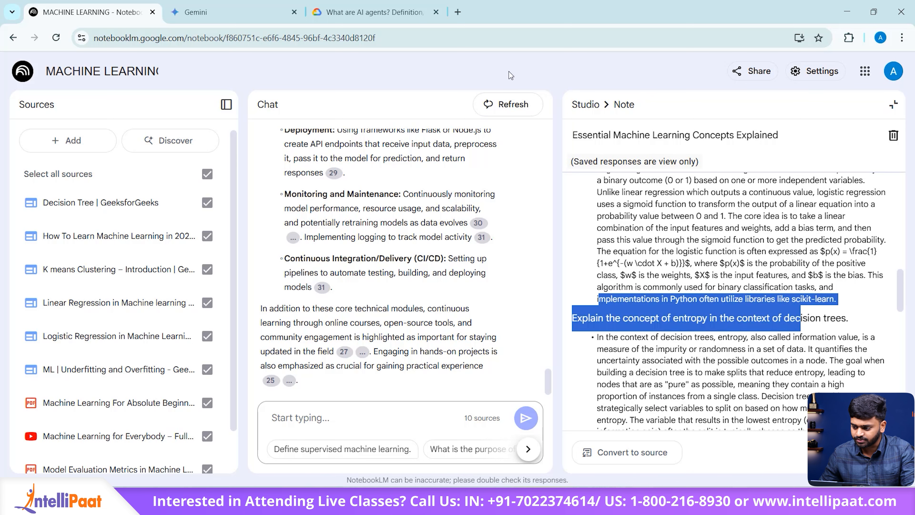
left_click(585, 105)
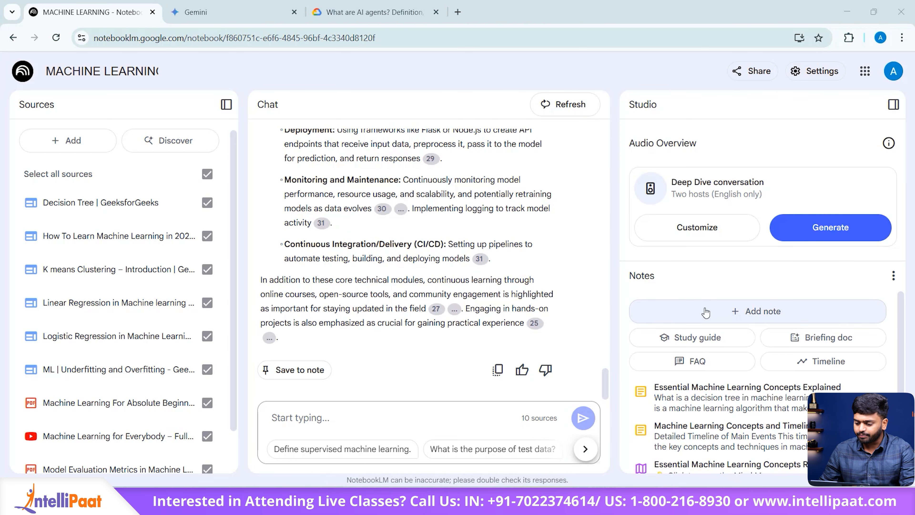
Step: Add a new blank note to the notebook containing the text "i am enjoying this video."
scroll(397, 253, "up", 20)
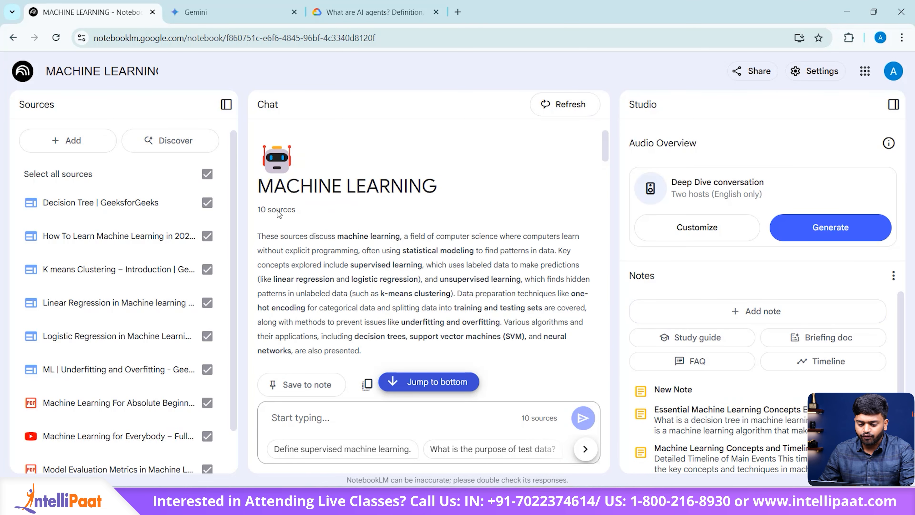
left_click_drag(259, 183, 369, 280)
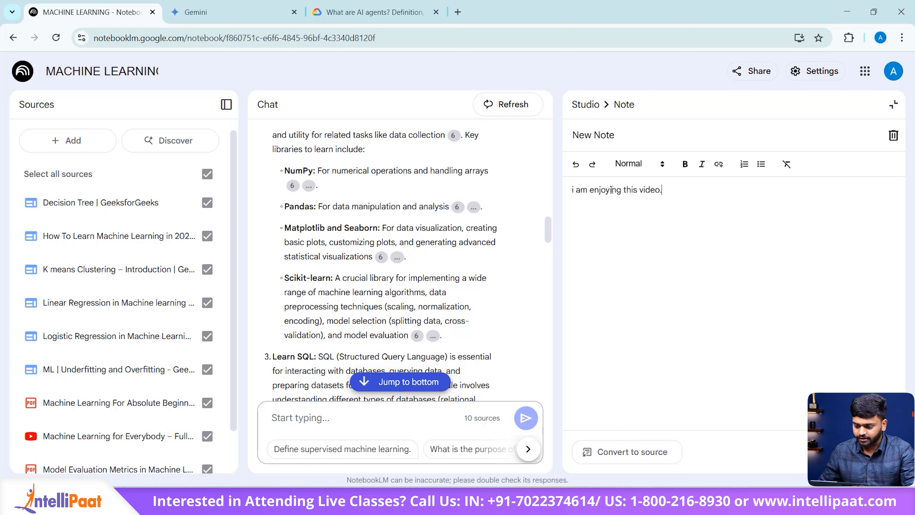
left_click_drag(570, 191, 662, 191)
left_click(695, 258)
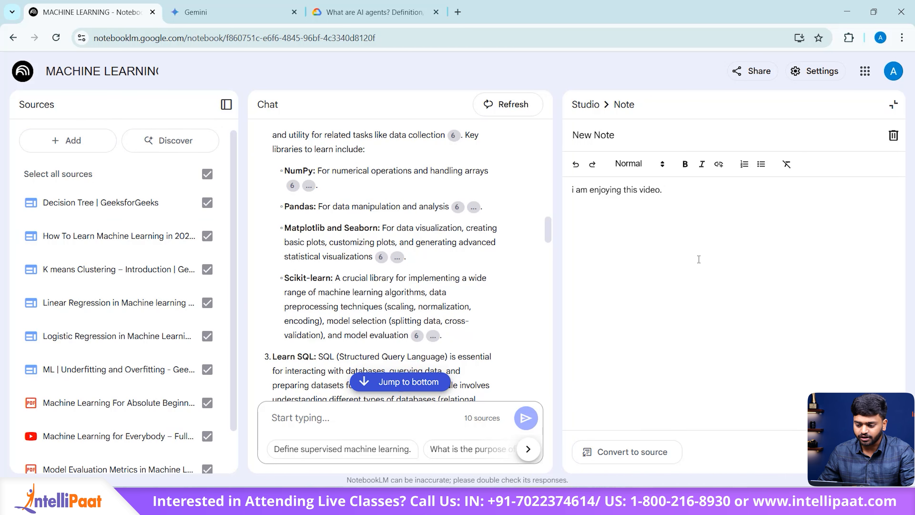
Step: Select the text of the new note and close the note view
left_click_drag(568, 190, 673, 274)
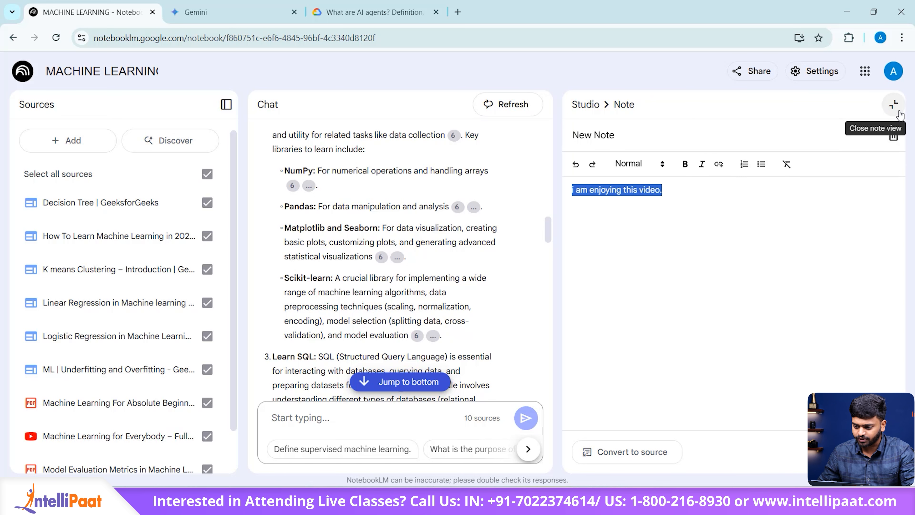
left_click(894, 104)
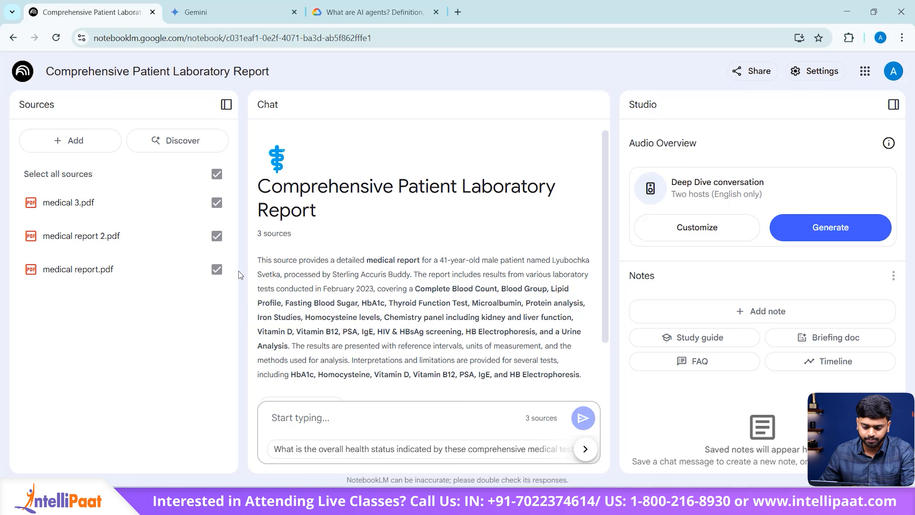
Step: Limit the sources to medical report.pdf and ask the chat "give me brief on this report"
left_click(216, 236)
left_click(217, 202)
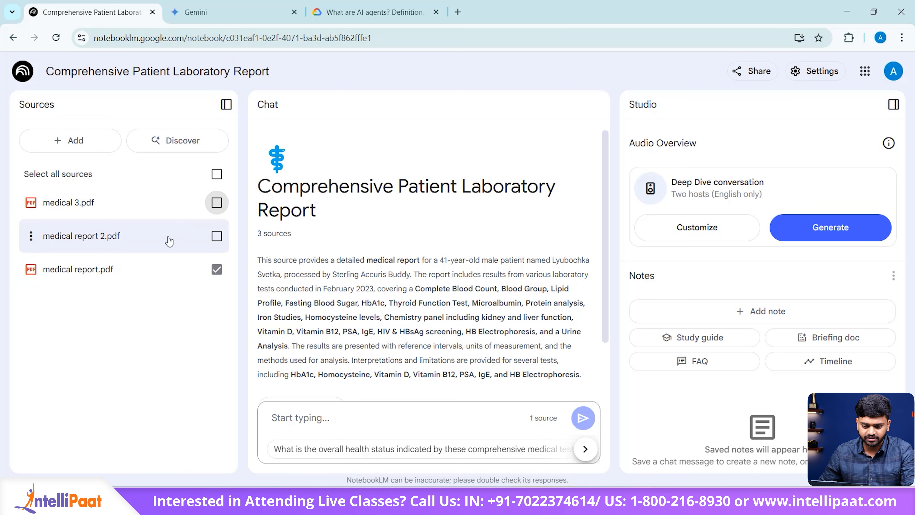
scroll(429, 289, "down", 2)
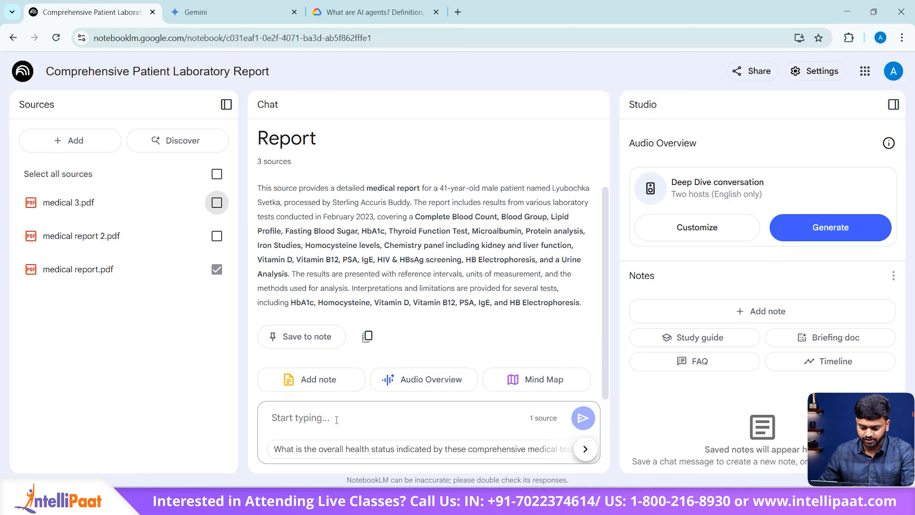
type("giv")
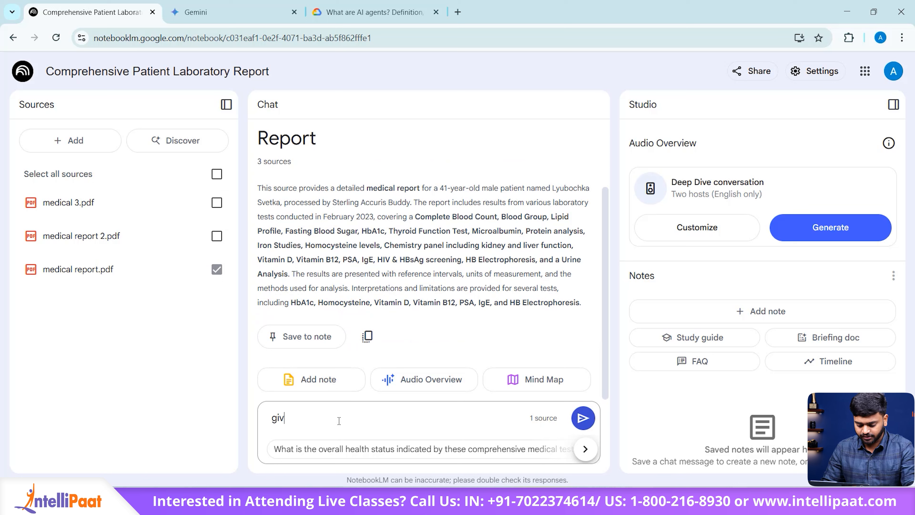
type("e me brie")
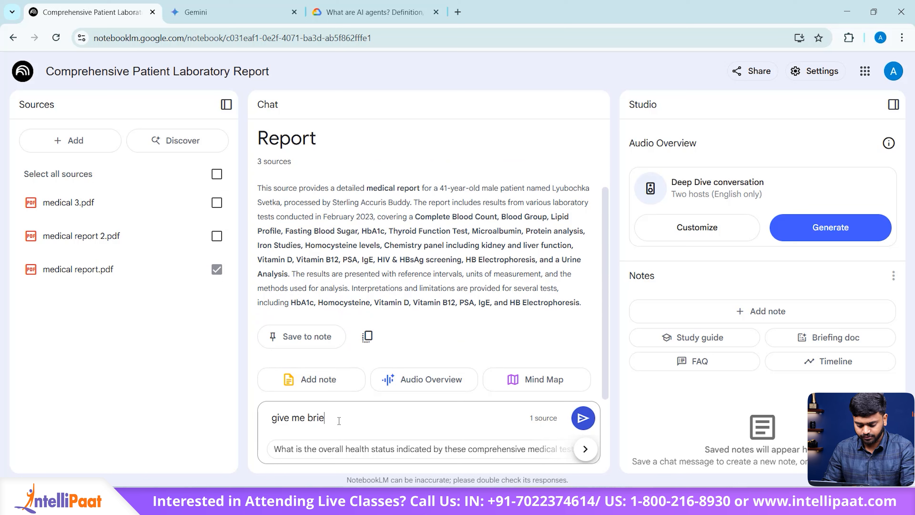
type("f on this report")
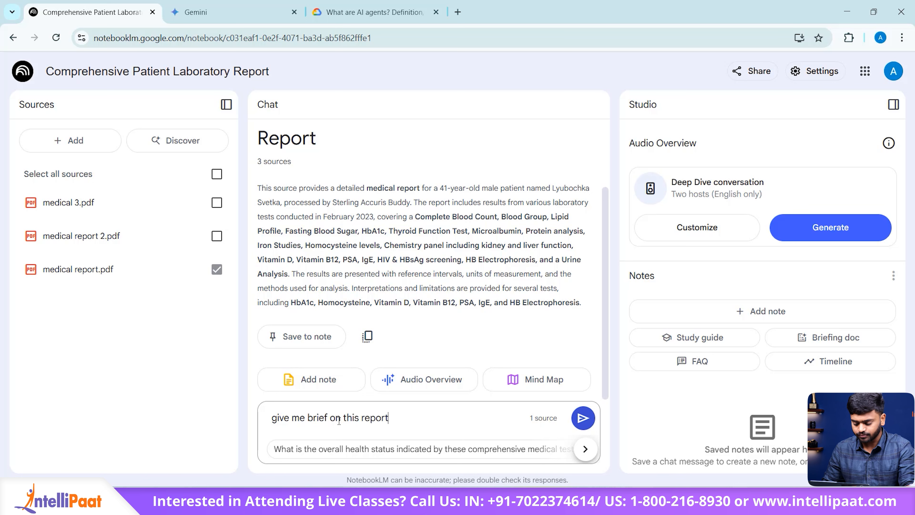
key("Return")
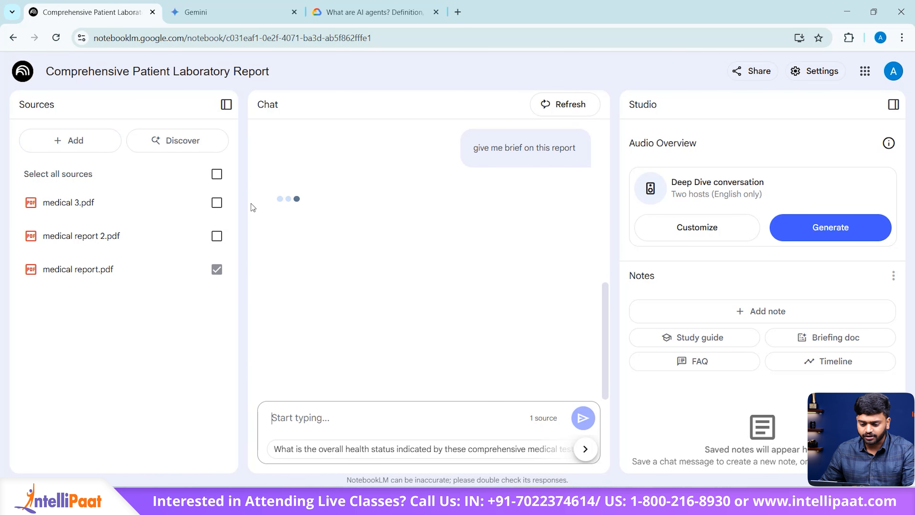
Step: Look through the report brief, view the cited source passage for the Protein Test and close the source
left_click_drag(472, 148, 529, 166)
left_click(135, 361)
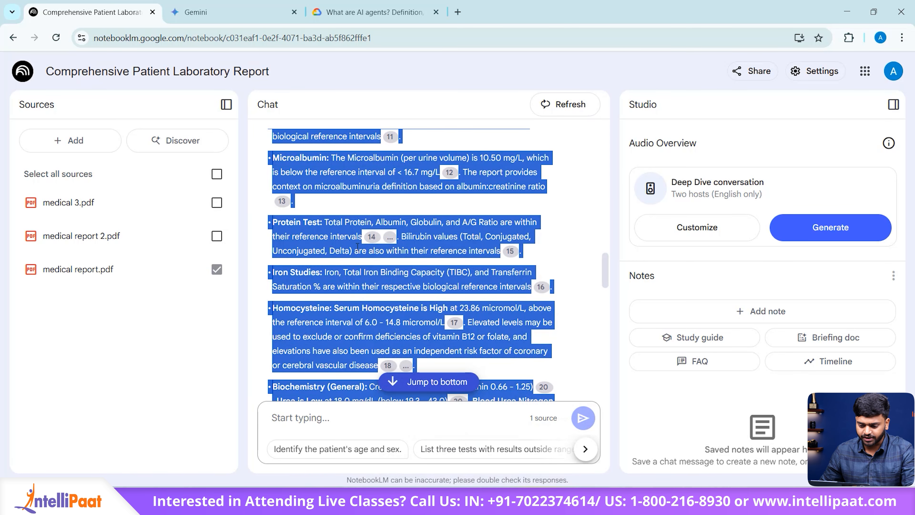
left_click(371, 236)
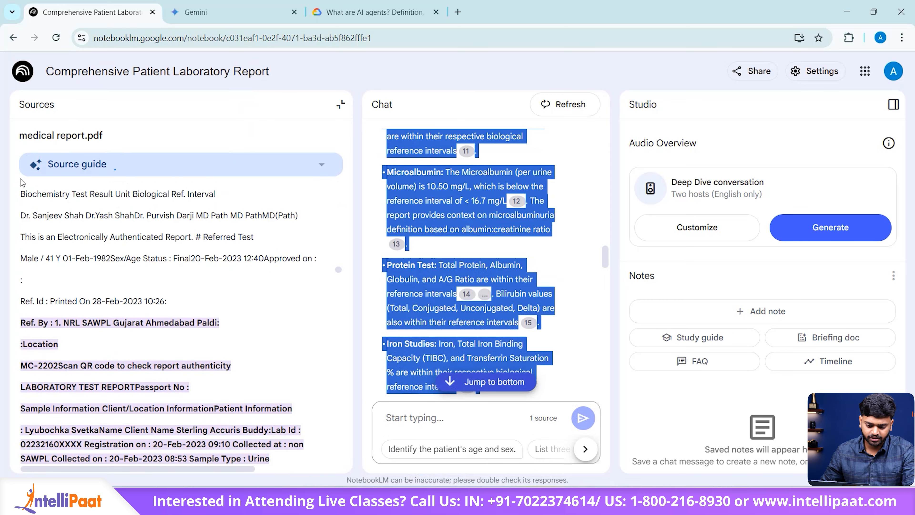
scroll(138, 275, "up", 2)
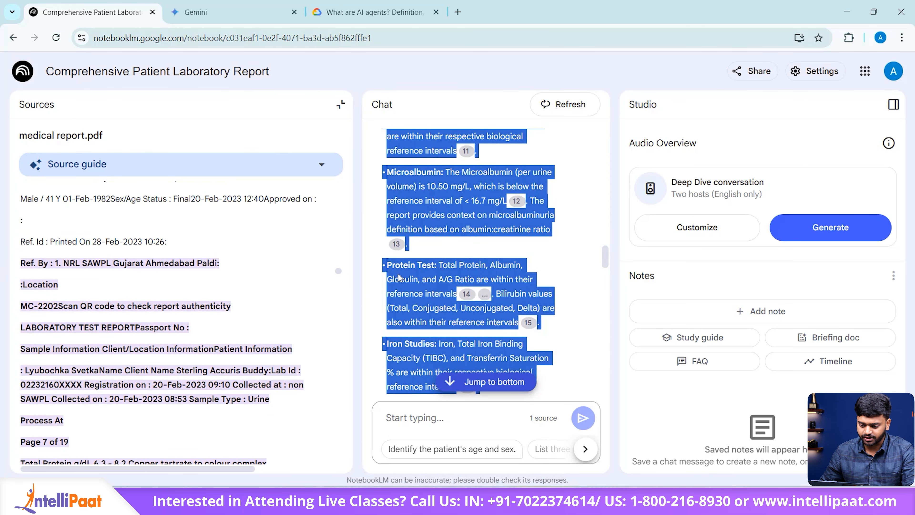
left_click(341, 104)
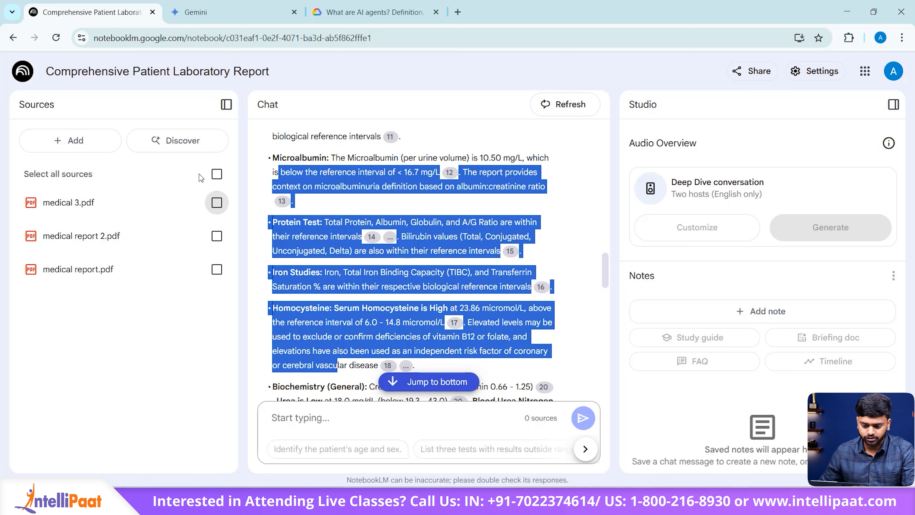
Step: Include all sources, ask the chat "compare all 3 reports" and view the beginning of the comparison
left_click(217, 174)
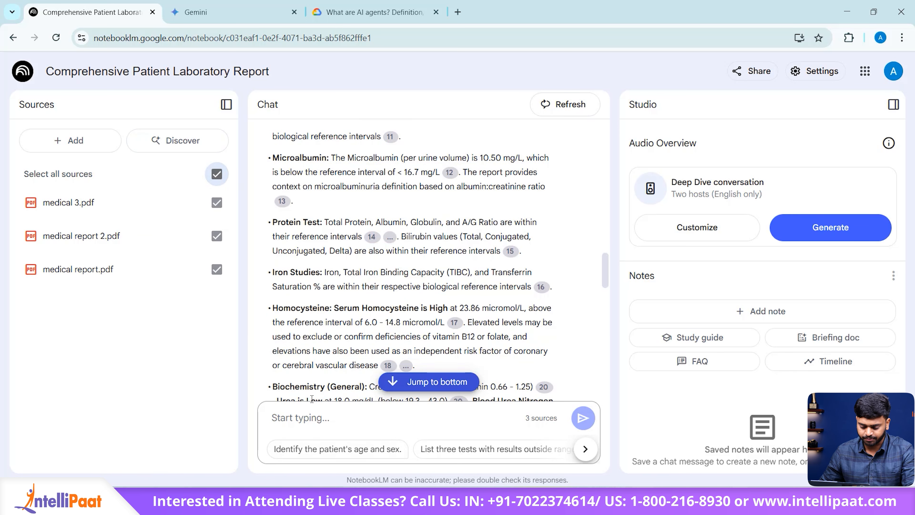
left_click(393, 418)
type("compare all 3 reports")
key("Return")
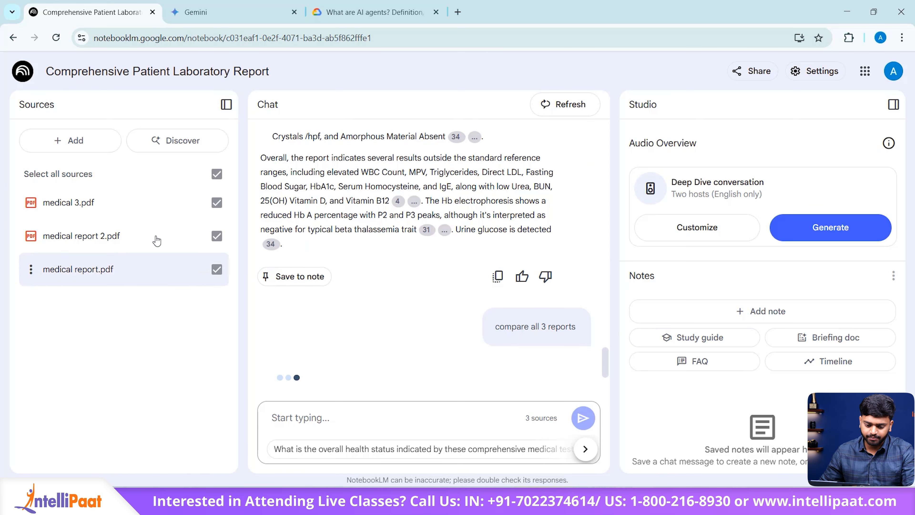
scroll(361, 208, "up", 5)
scroll(286, 176, "up", 10)
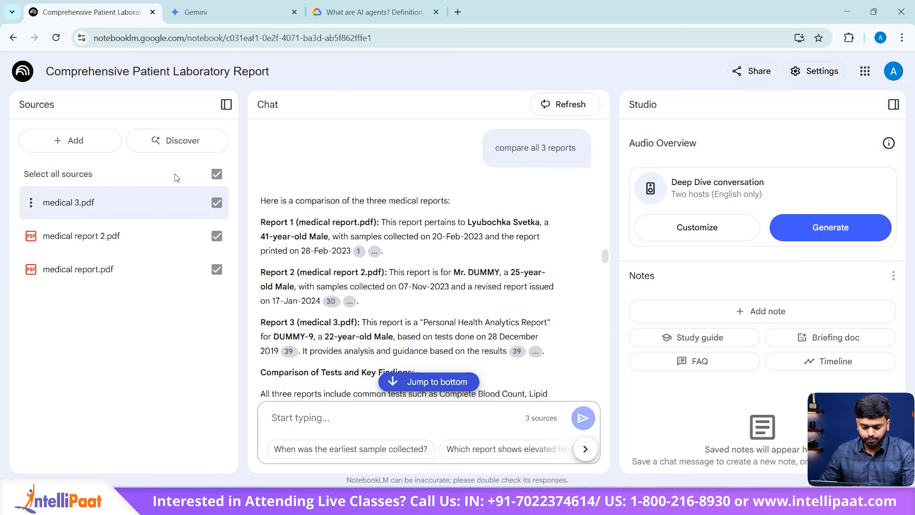
Step: Exclude medical 3.pdf and medical report 2.pdf so that only medical report.pdf stays selected as a source
left_click(217, 202)
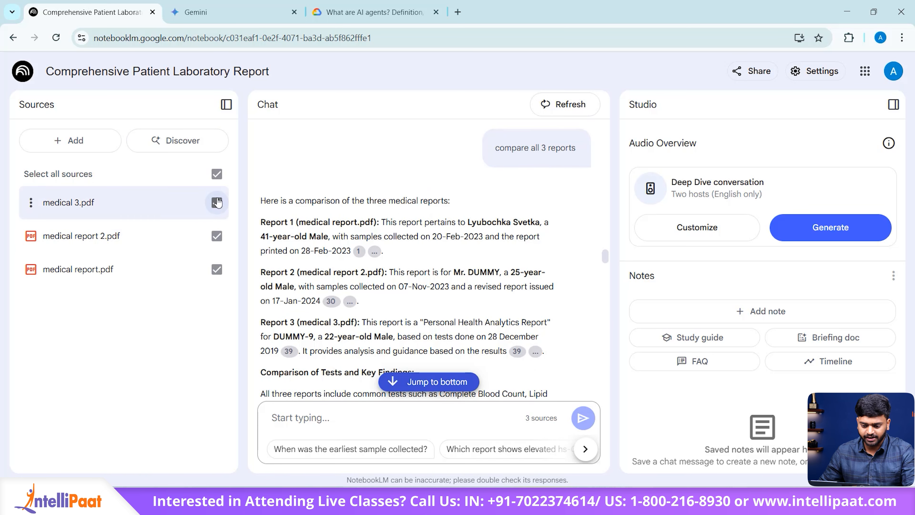
left_click(217, 236)
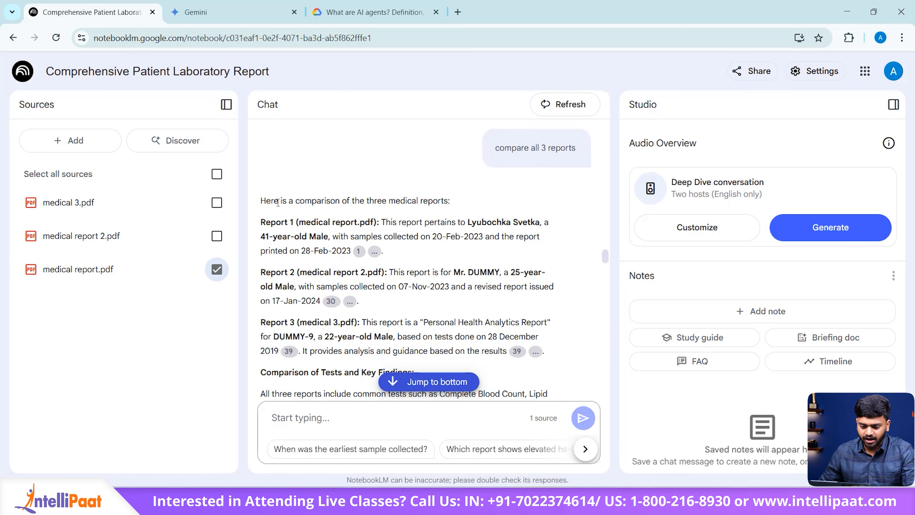
left_click(217, 174)
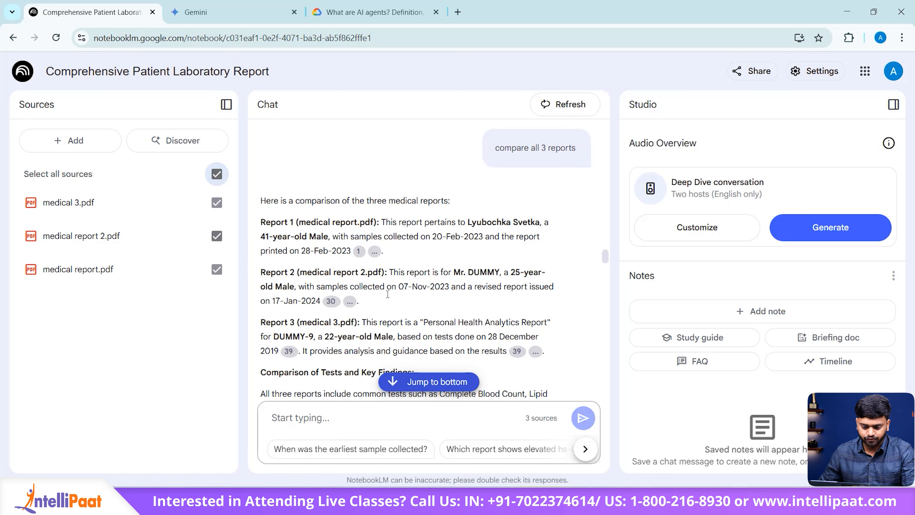
left_click(217, 202)
left_click(216, 236)
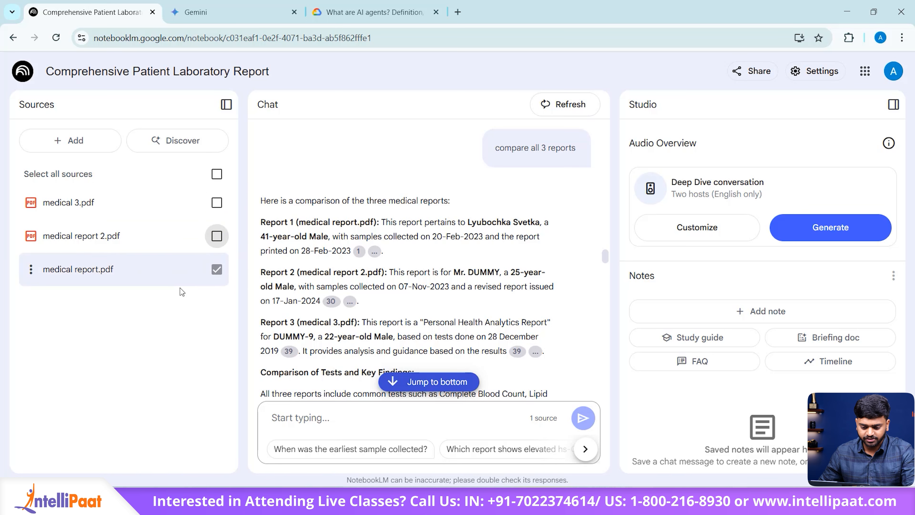
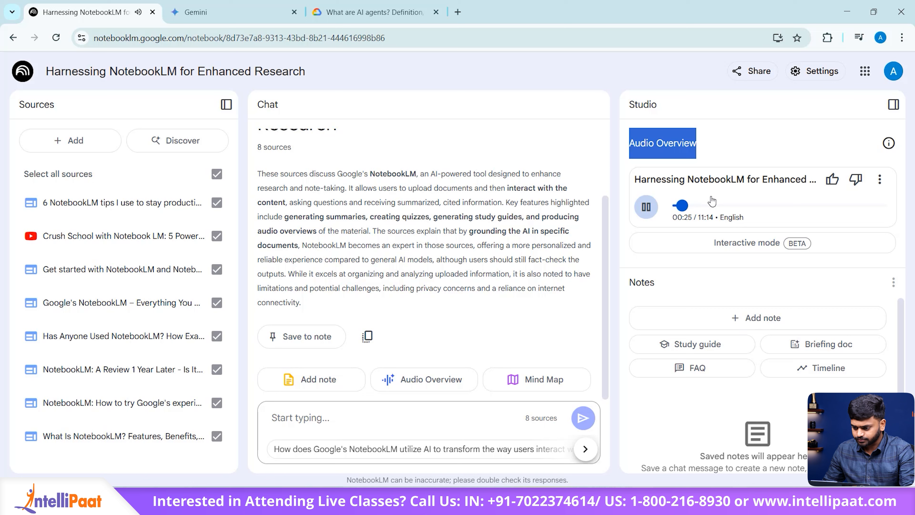
Step: Skip the playing audio overview ahead to about 01:20, view the source discovery dialog and lower the system volume
left_click(699, 205)
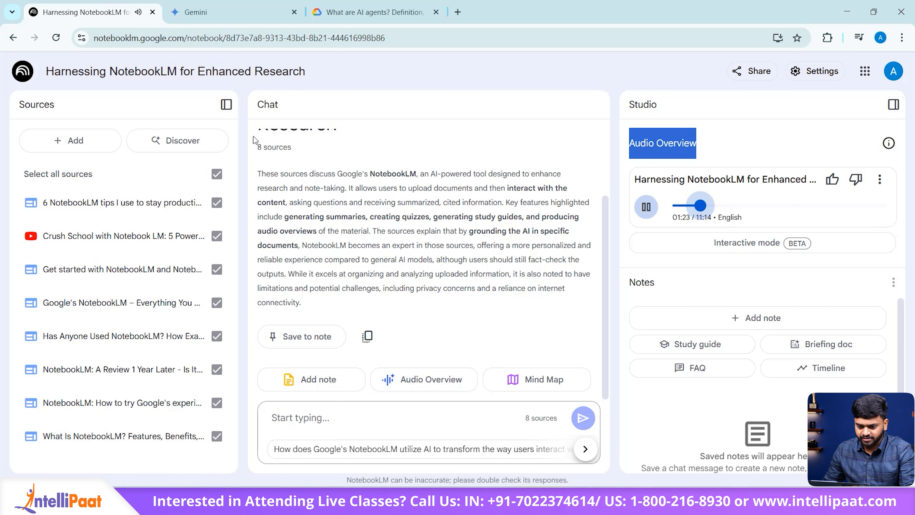
left_click(205, 141)
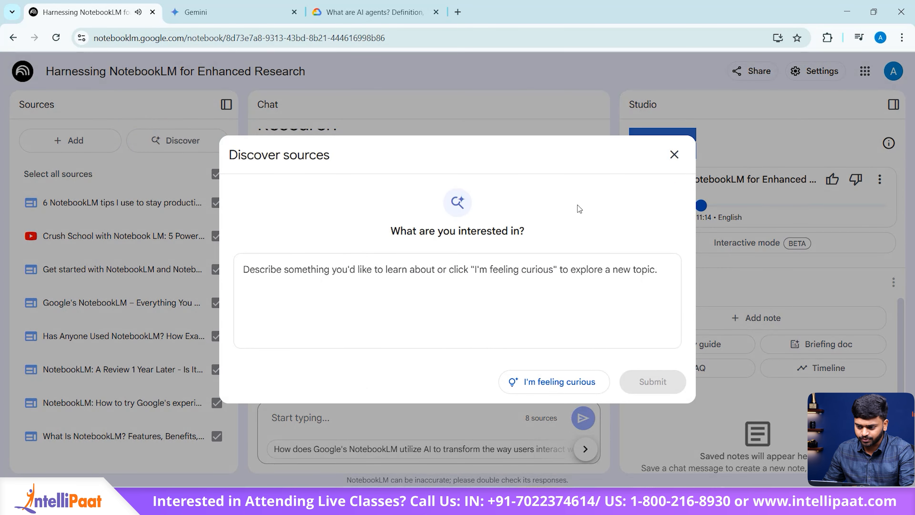
left_click(674, 154)
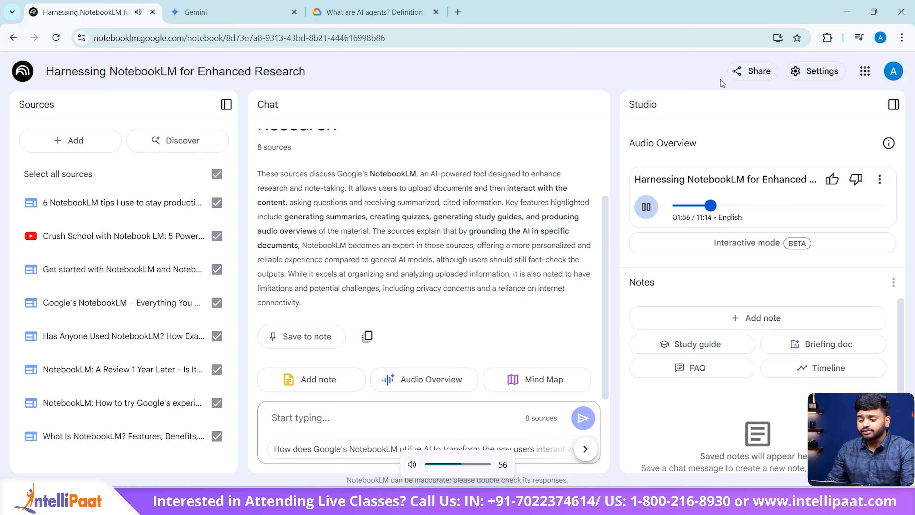
key("XF86AudioLowerVolume")
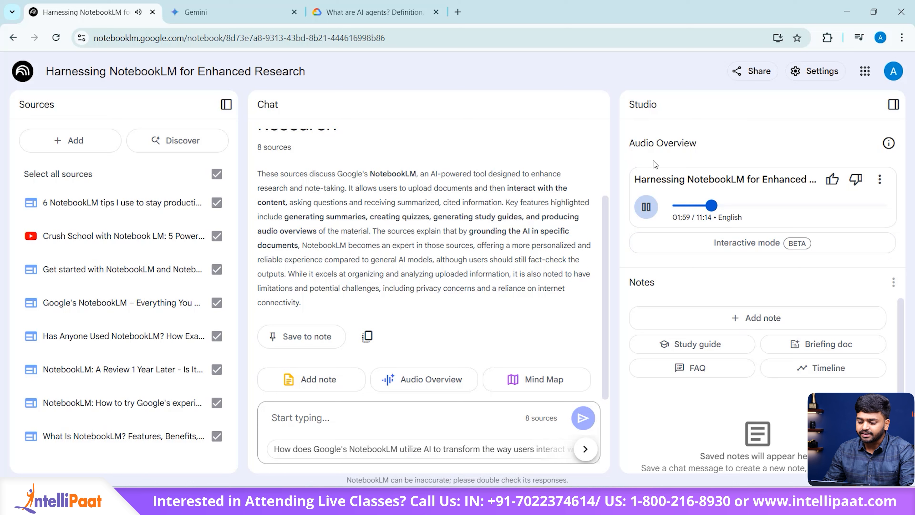
left_click_drag(694, 179, 725, 179)
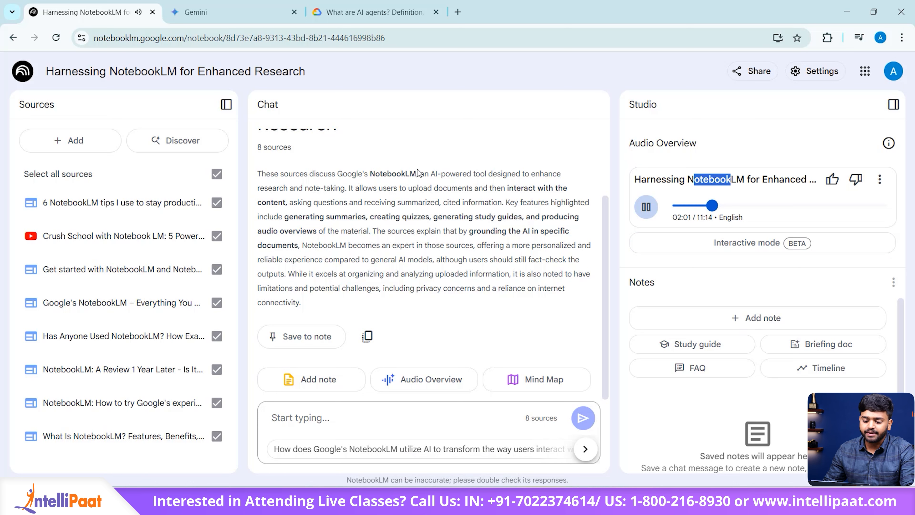
left_click_drag(370, 173, 417, 217)
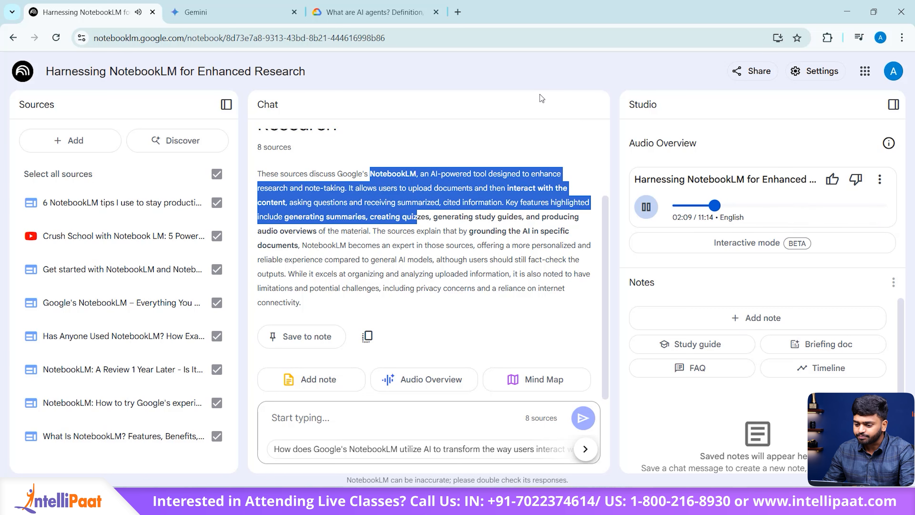
Step: Start the audio overview in interactive mode and join the hosts' conversation
left_click(747, 242)
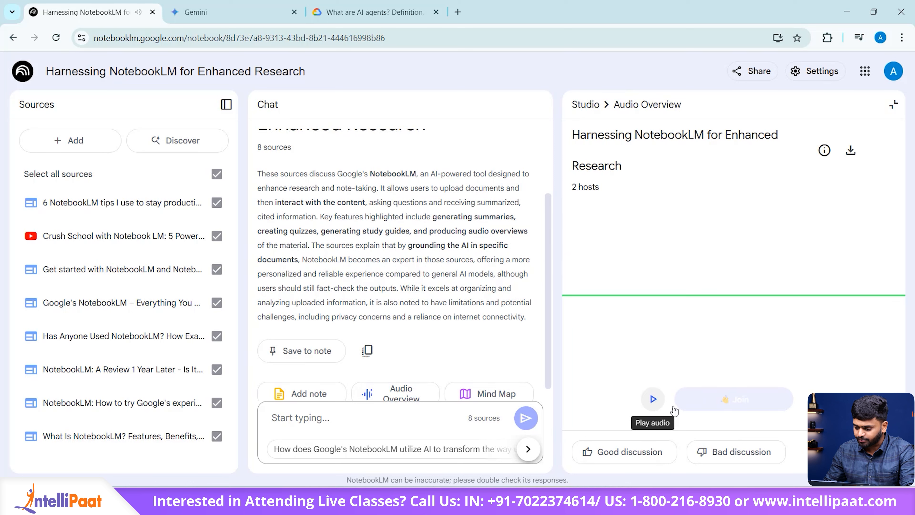
left_click(653, 399)
key("XF86AudioMute")
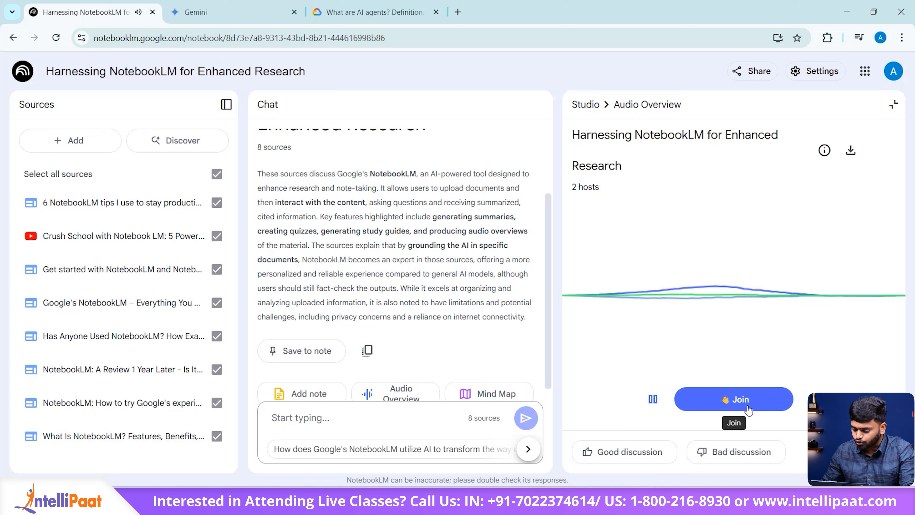
key("XF86AudioMute")
left_click(737, 398)
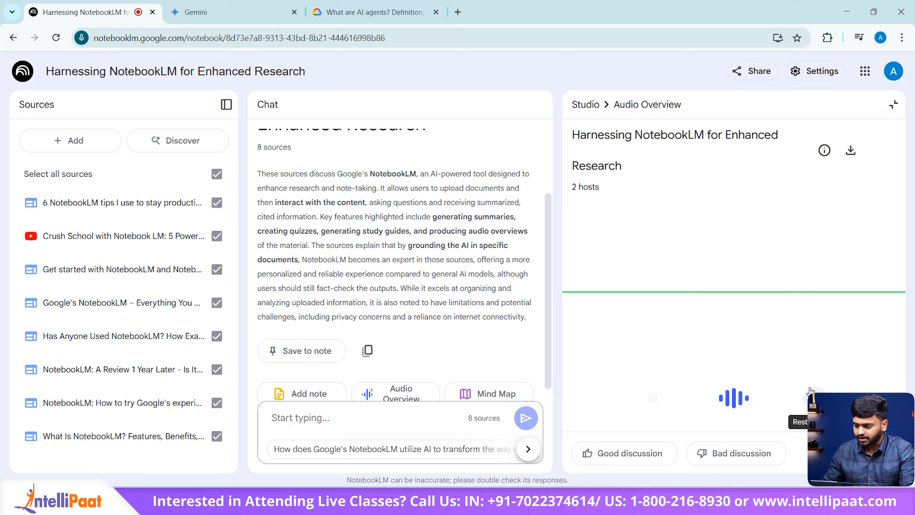
Step: Close the interactive audio view and check the additional options of the audio overview
left_click(894, 104)
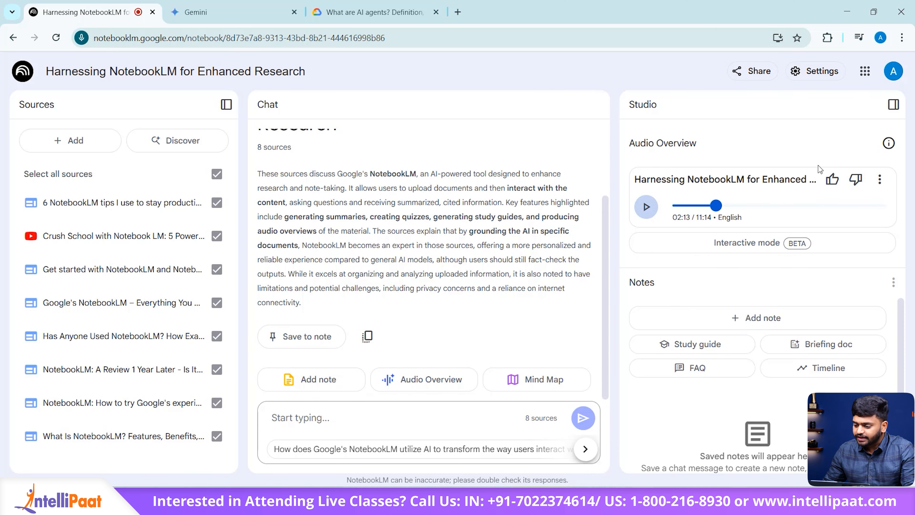
left_click(880, 179)
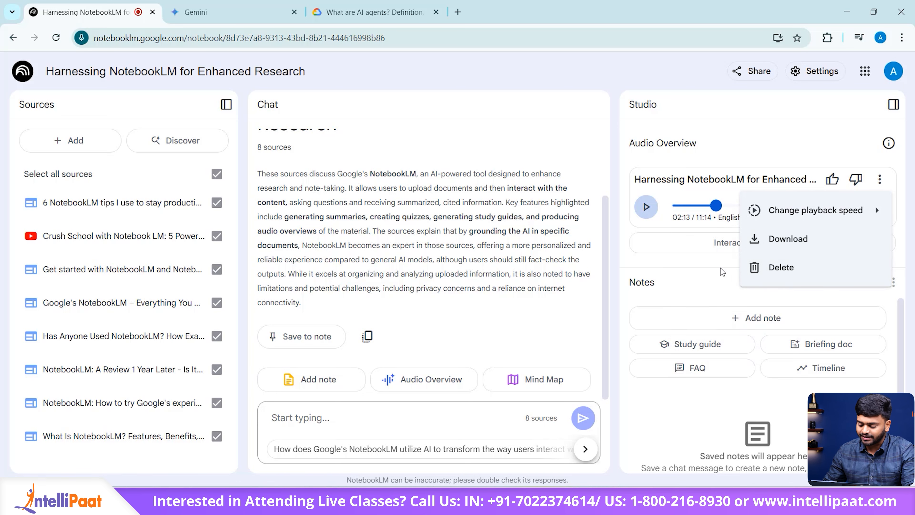
left_click(756, 143)
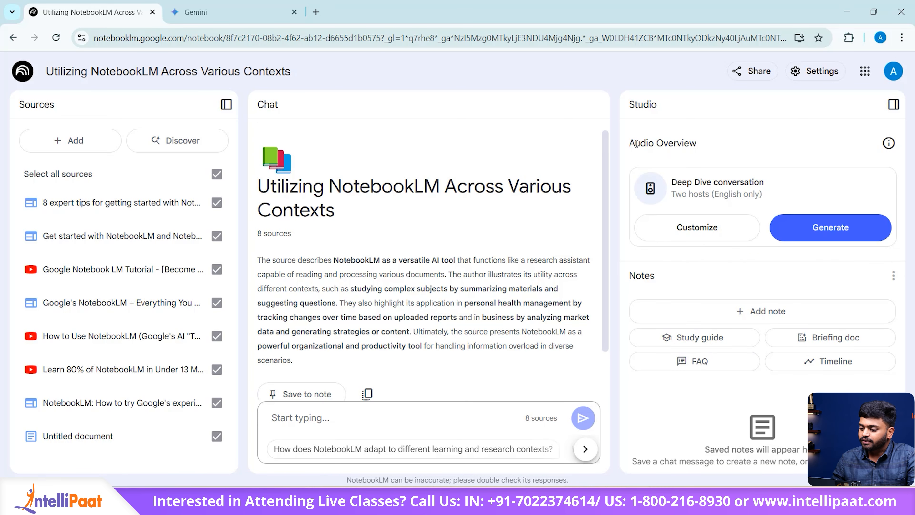
Step: Generate a customized audio overview of the notebook with the hosts' focus set to "I JUST TO KNOW ABOUT THE SOURCES IN NOTEBOOKLM"
left_click_drag(629, 143, 700, 157)
left_click(731, 147)
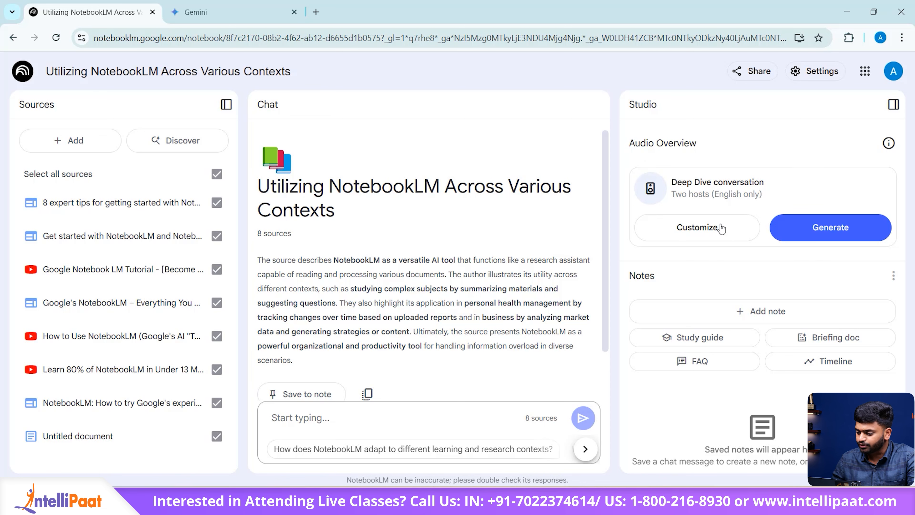
left_click(703, 231)
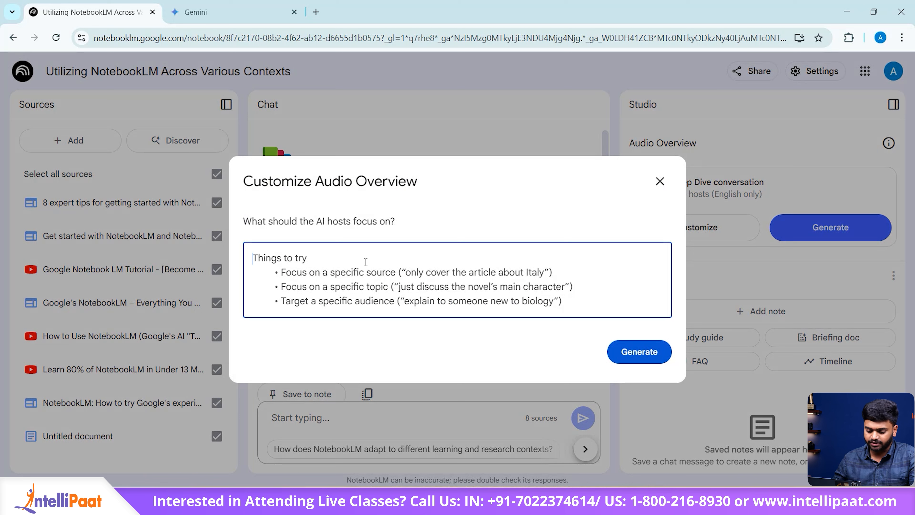
left_click(366, 262)
type("I JU")
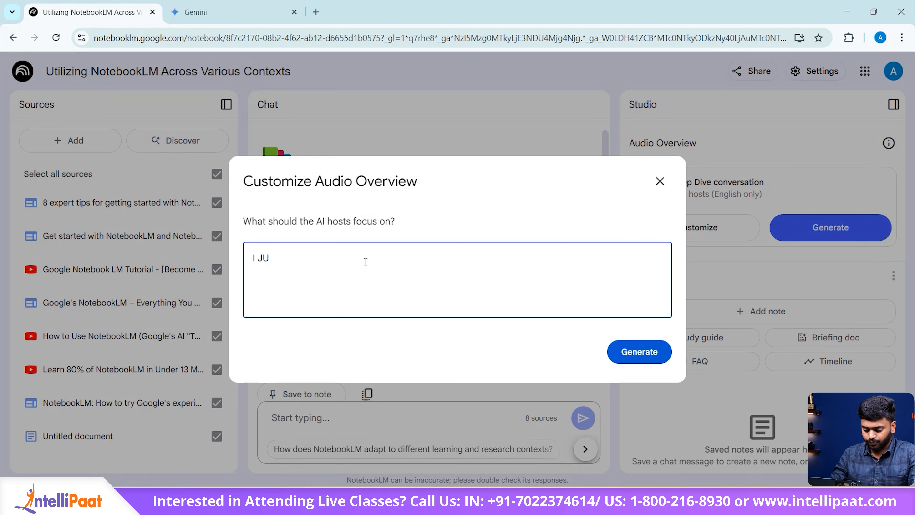
type("ST TO KNOW ")
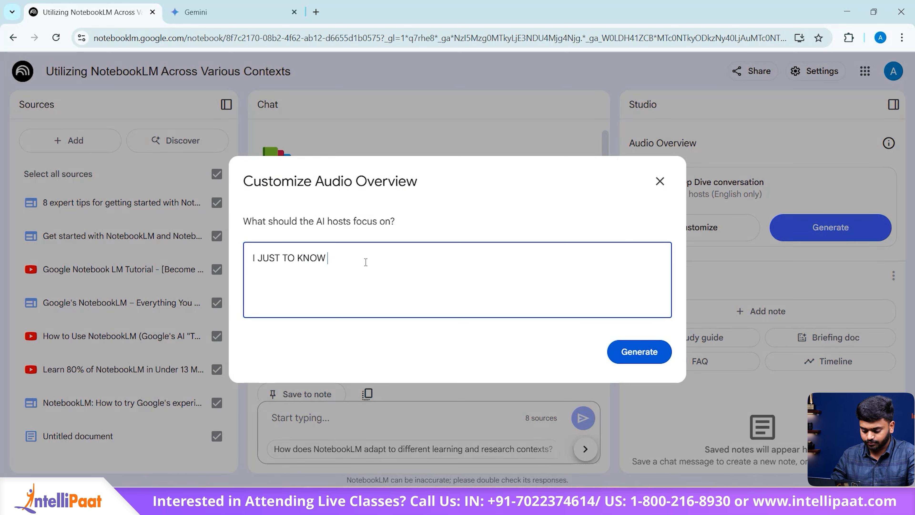
type("ABOUT")
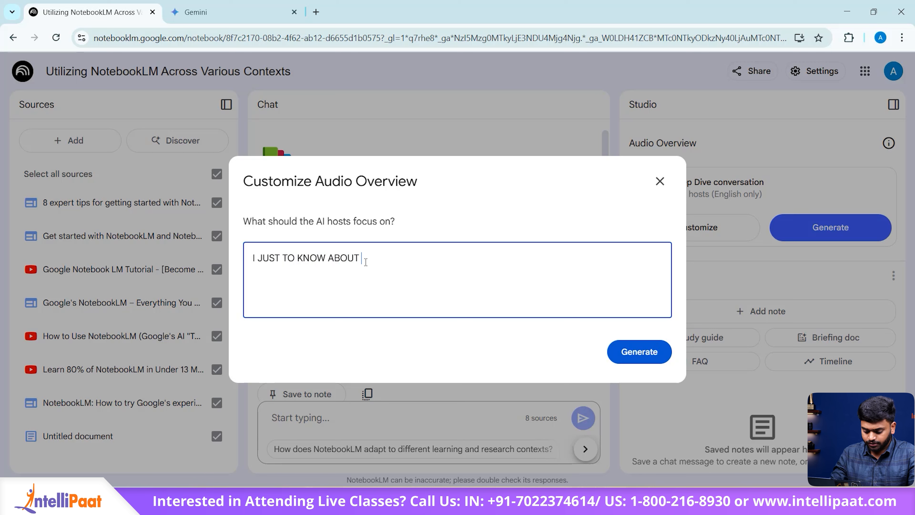
type(" THE SOU")
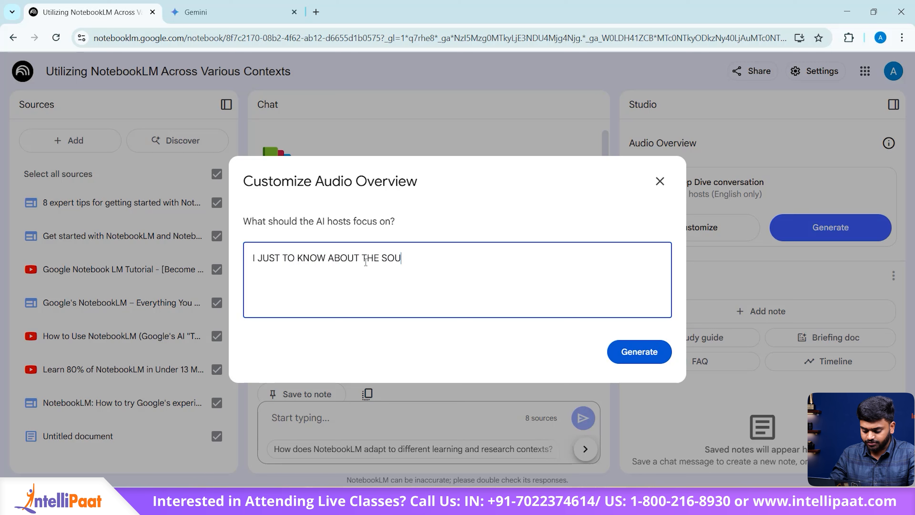
type("RCES IN")
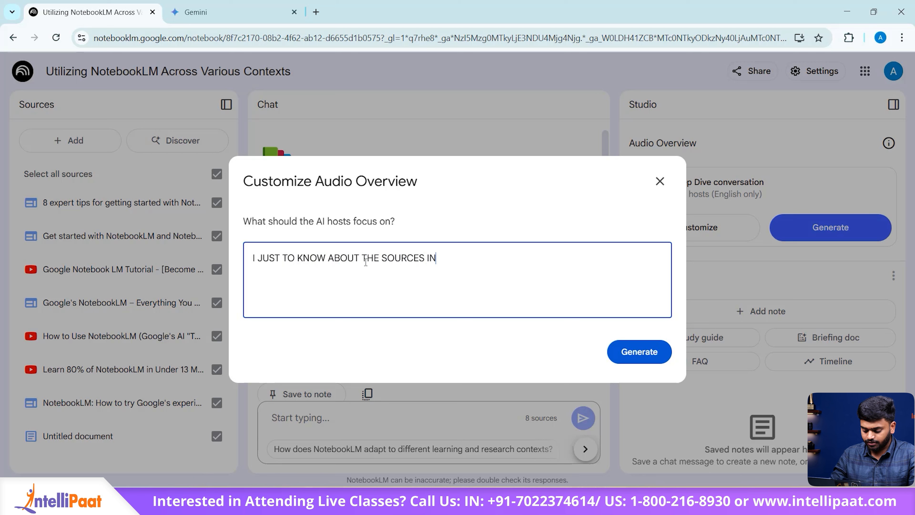
type(" NOTE")
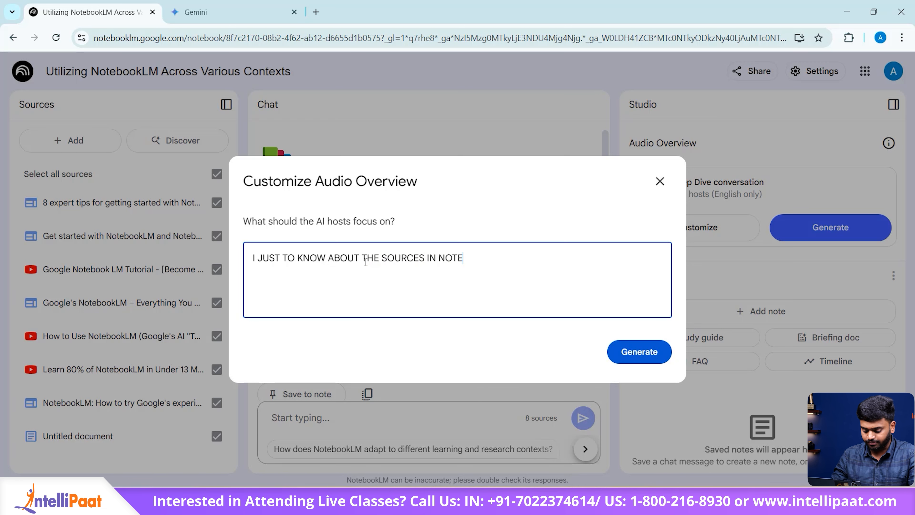
type("BOOKLM")
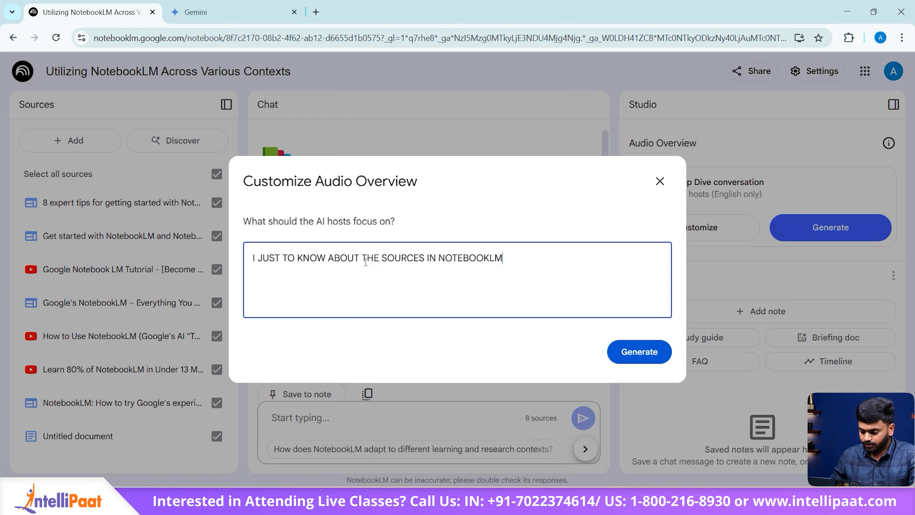
left_click(626, 353)
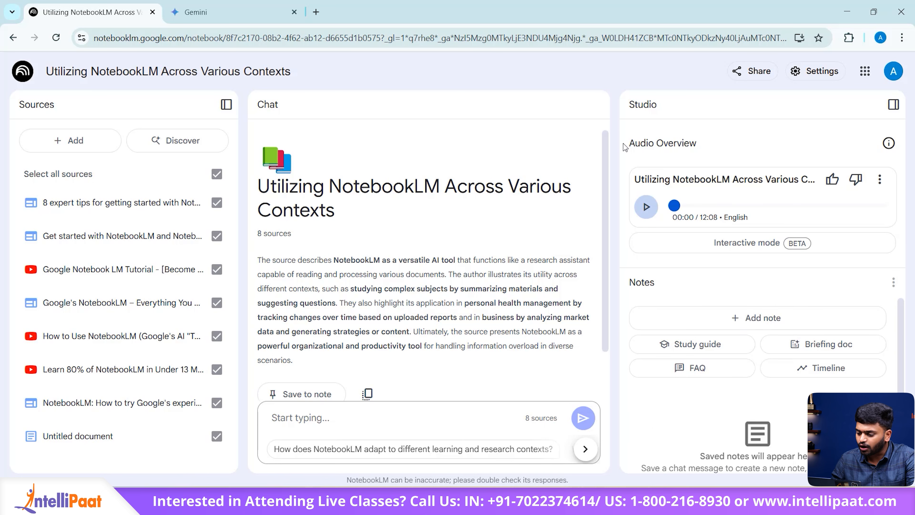
Step: Play the opening of the generated audio overview and pause it at about 00:25
left_click_drag(628, 145, 682, 146)
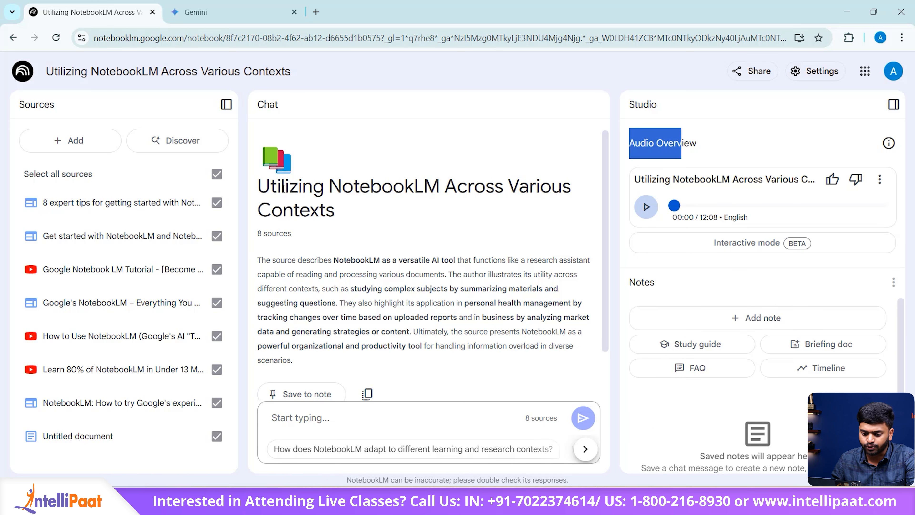
left_click(749, 154)
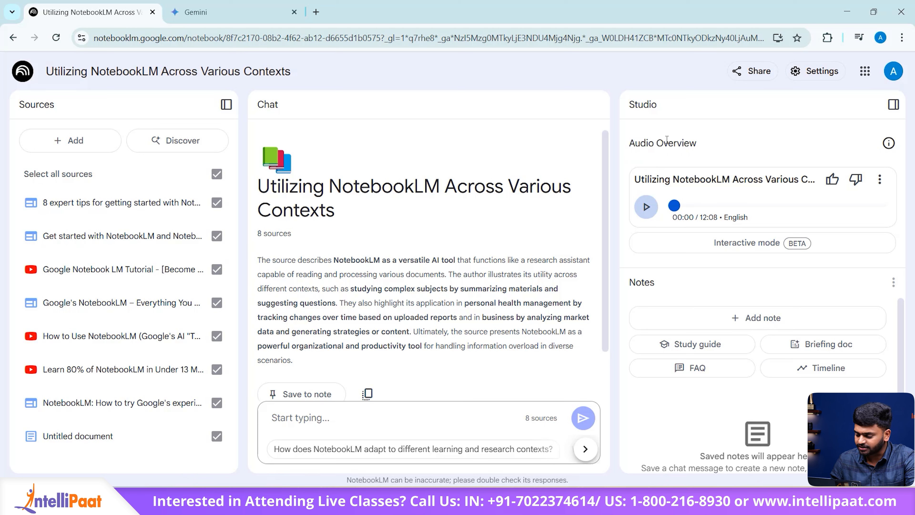
left_click(646, 208)
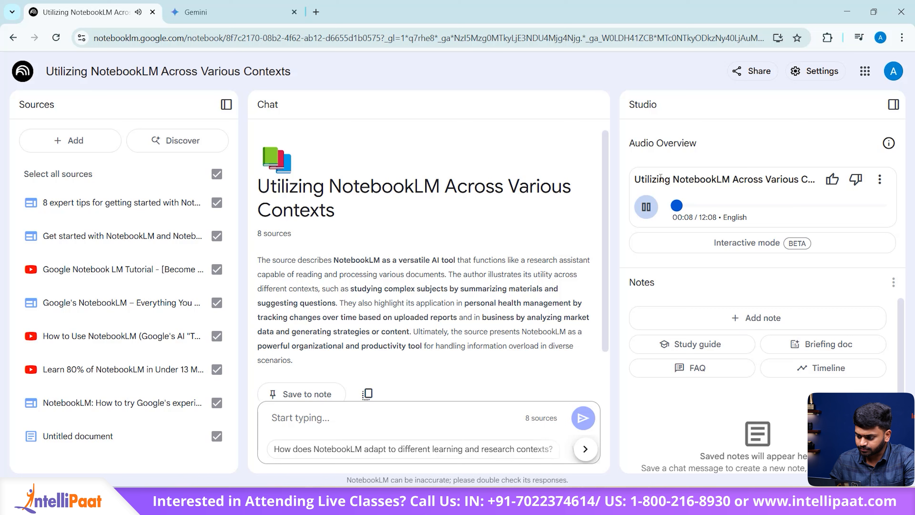
left_click(647, 208)
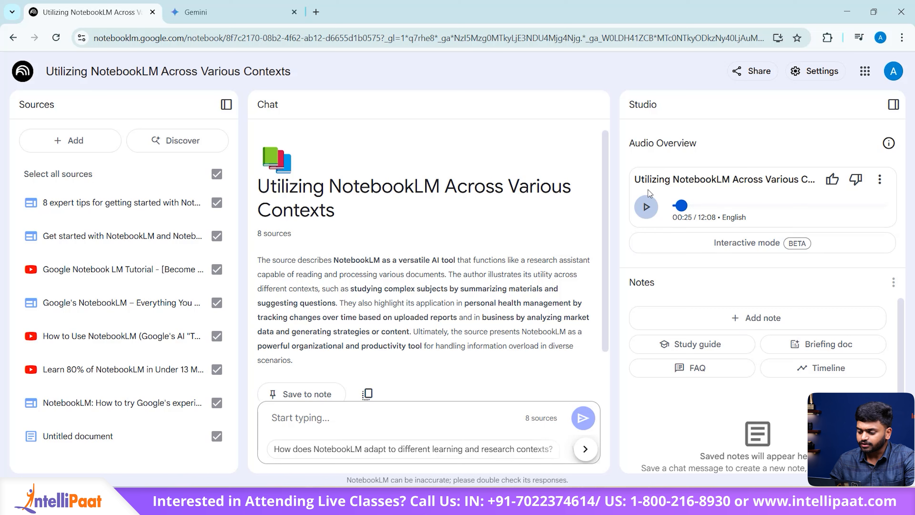